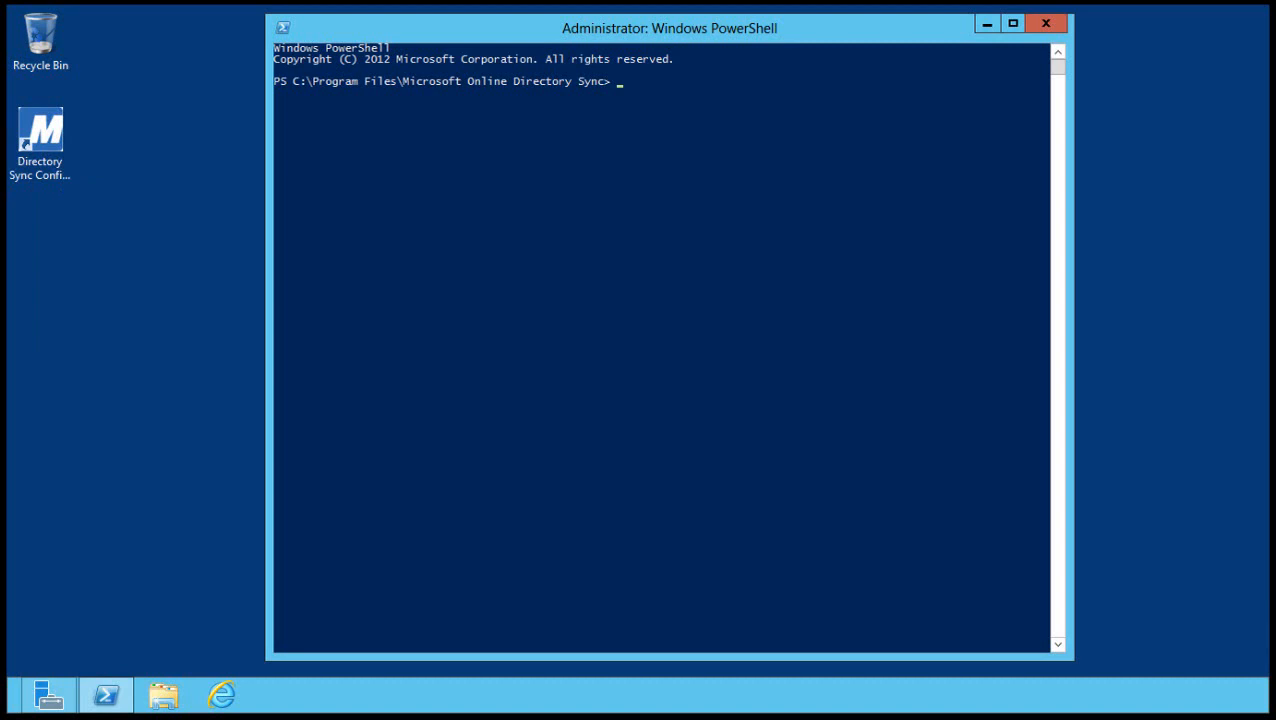
Run Start-OnlineCoexistenceSync in PowerShell to force an immediate directory sync to Office 365.
{"action": "type", "text": "Start-OnlineCoexistenceSync"}
{"action": "left_click", "coordinate": [795, 81]}
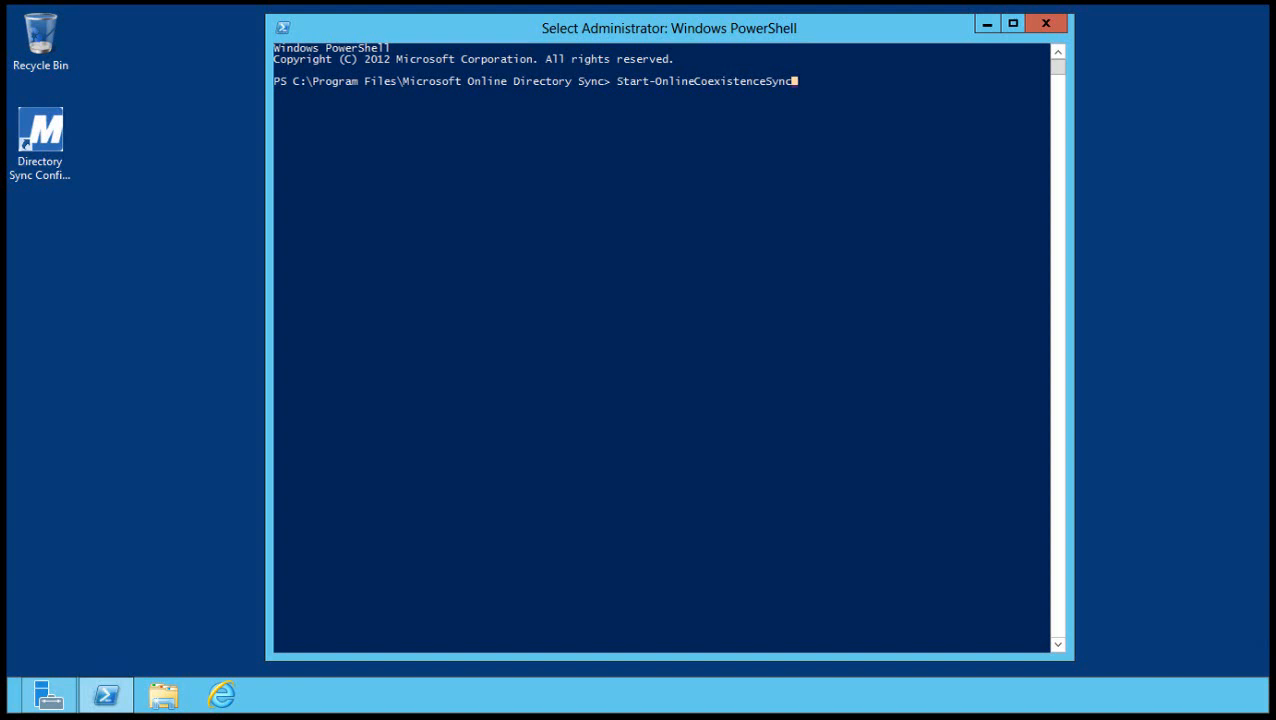
{"action": "key", "text": "Return"}
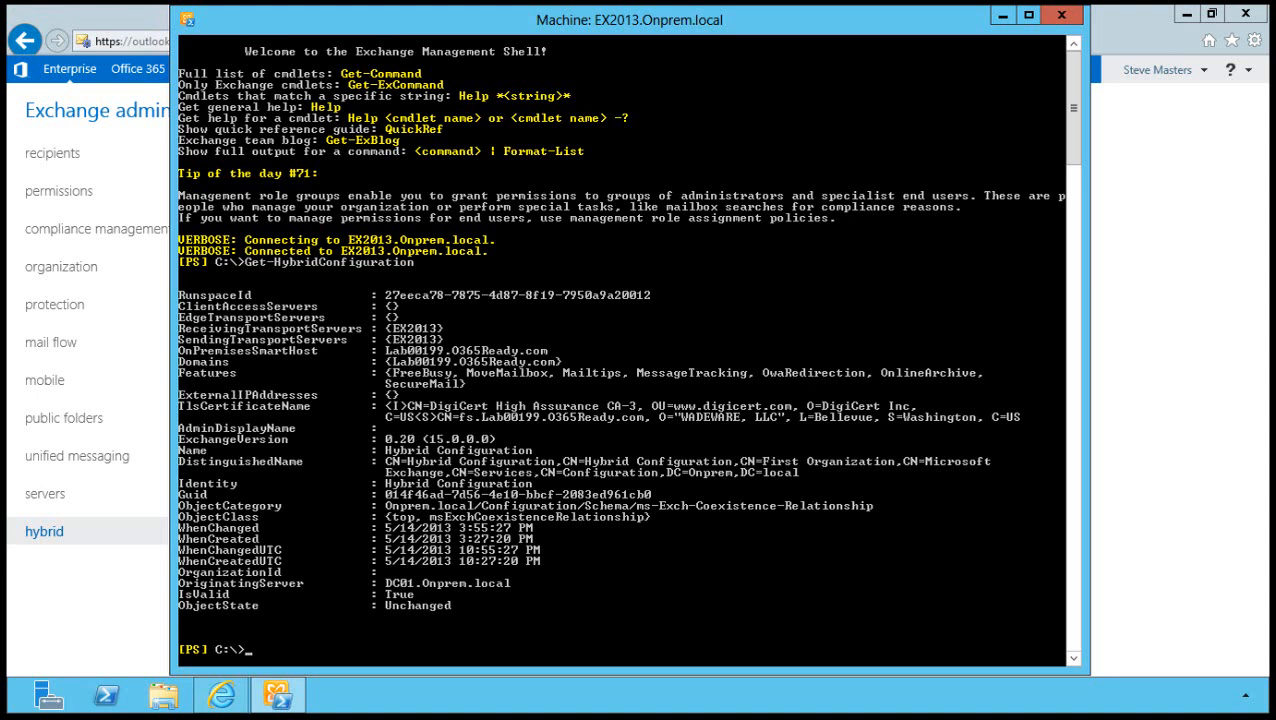
Enable the MRS proxy via Set-WebServicesVirtualDirectory -MRSProxyEnabled $True, then return to Internet Explorer.
{"action": "type", "text": "Get-WebServicesVirtualDirectory | Set-WebServicesVirtualDirectory -MRSProxyEnabled $True"}
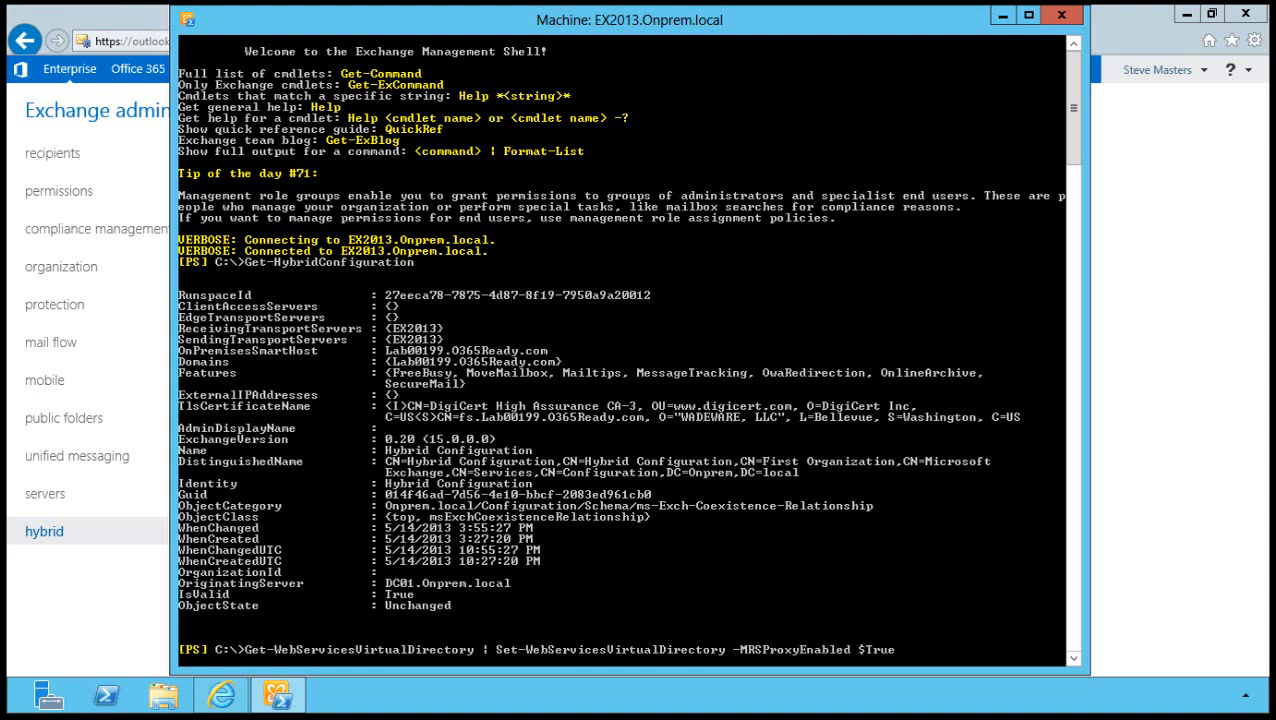
{"action": "key", "text": "Return"}
{"action": "key", "text": "alt+Tab"}
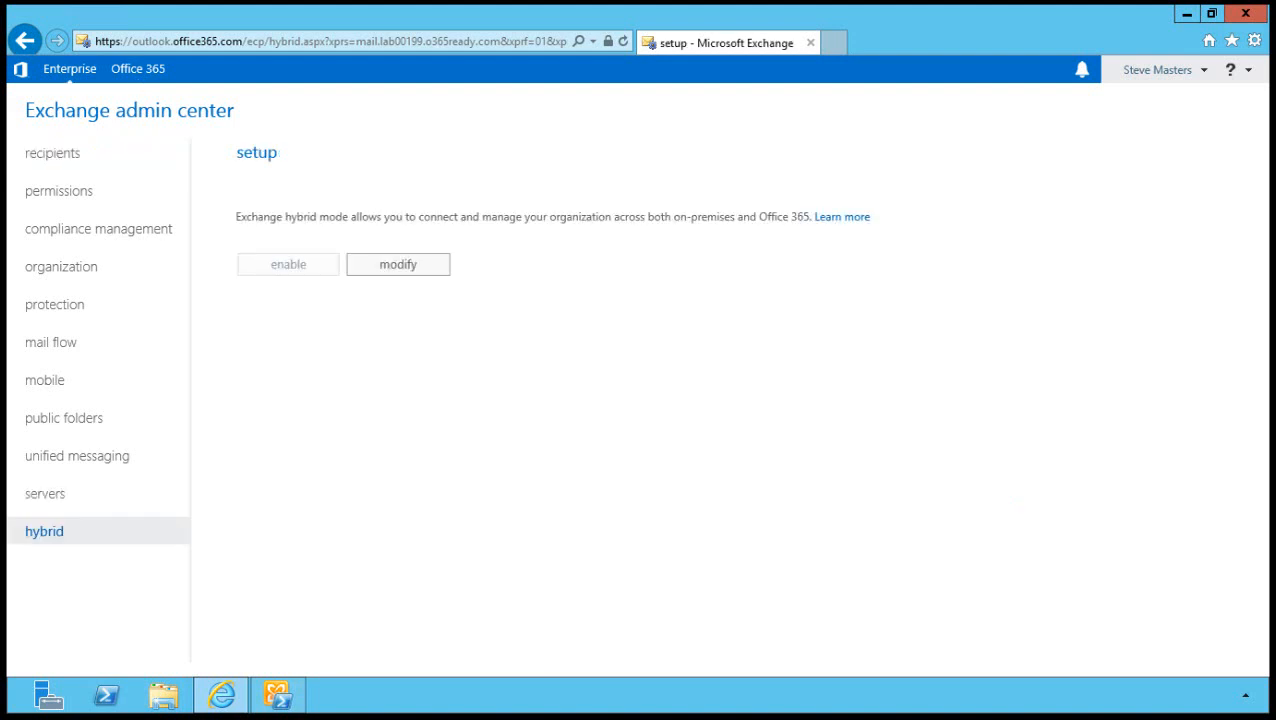
Switch from the hybrid page to the Office 365 organization and list its recipient mailboxes.
{"action": "left_click", "coordinate": [54, 153]}
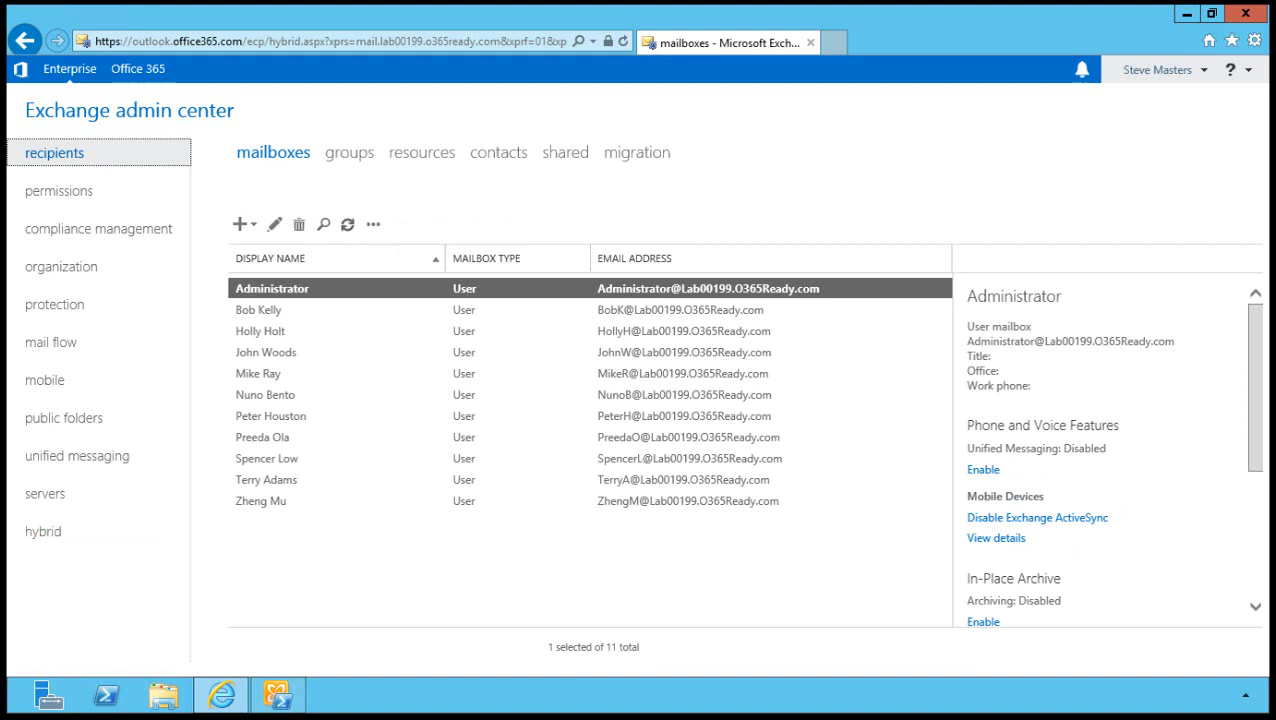
{"action": "left_click", "coordinate": [44, 532]}
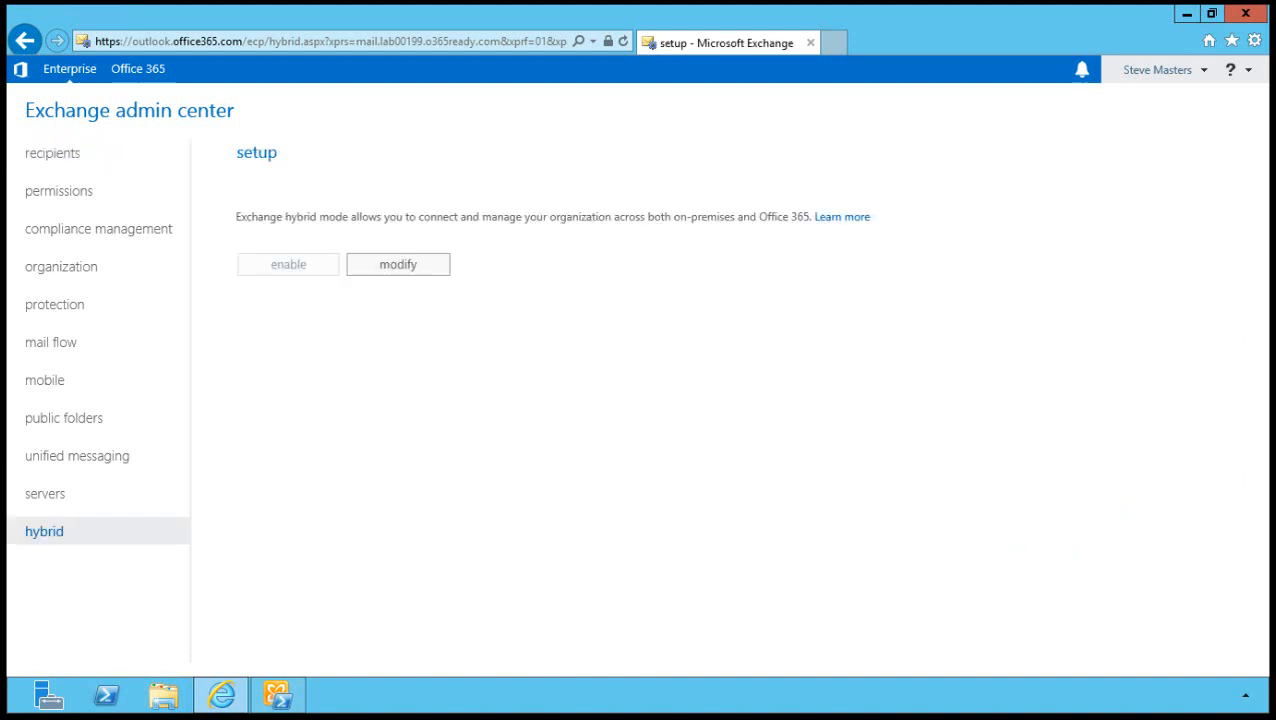
{"action": "left_click", "coordinate": [138, 69]}
{"action": "left_click", "coordinate": [54, 153]}
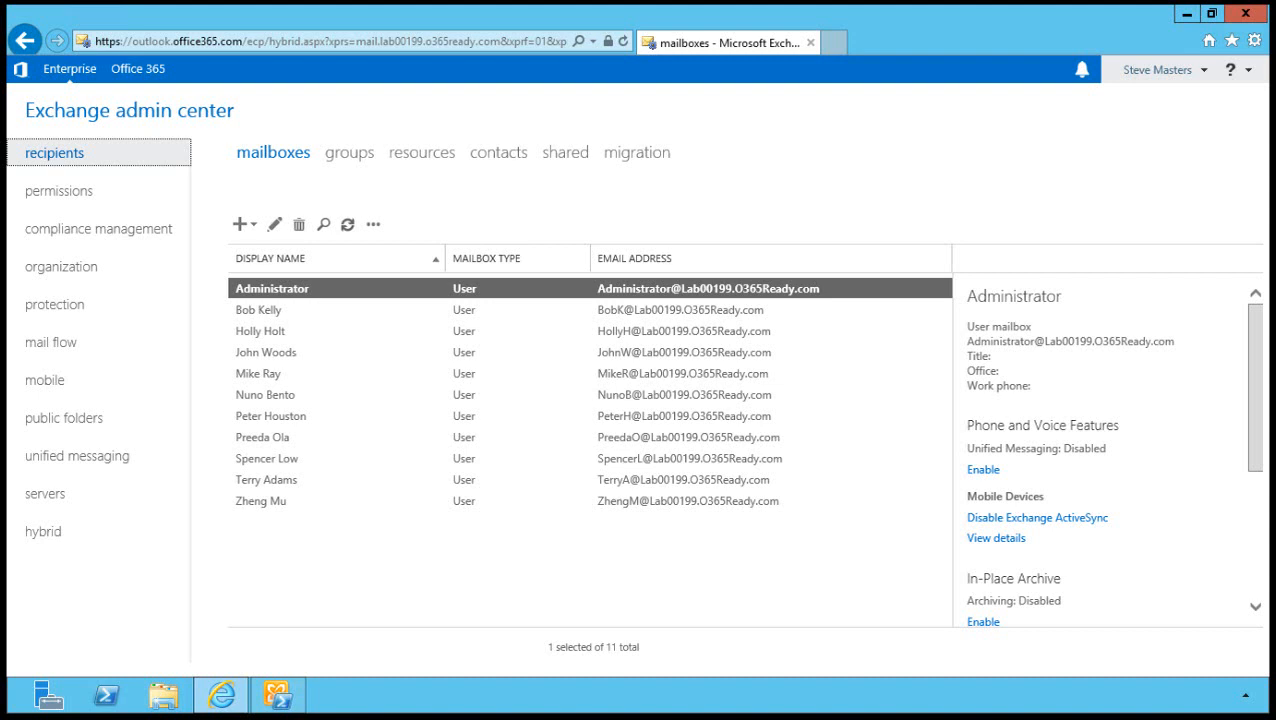
Select the user's mailbox and scroll its details pane to the Move Mailbox options.
{"action": "left_click", "coordinate": [260, 310]}
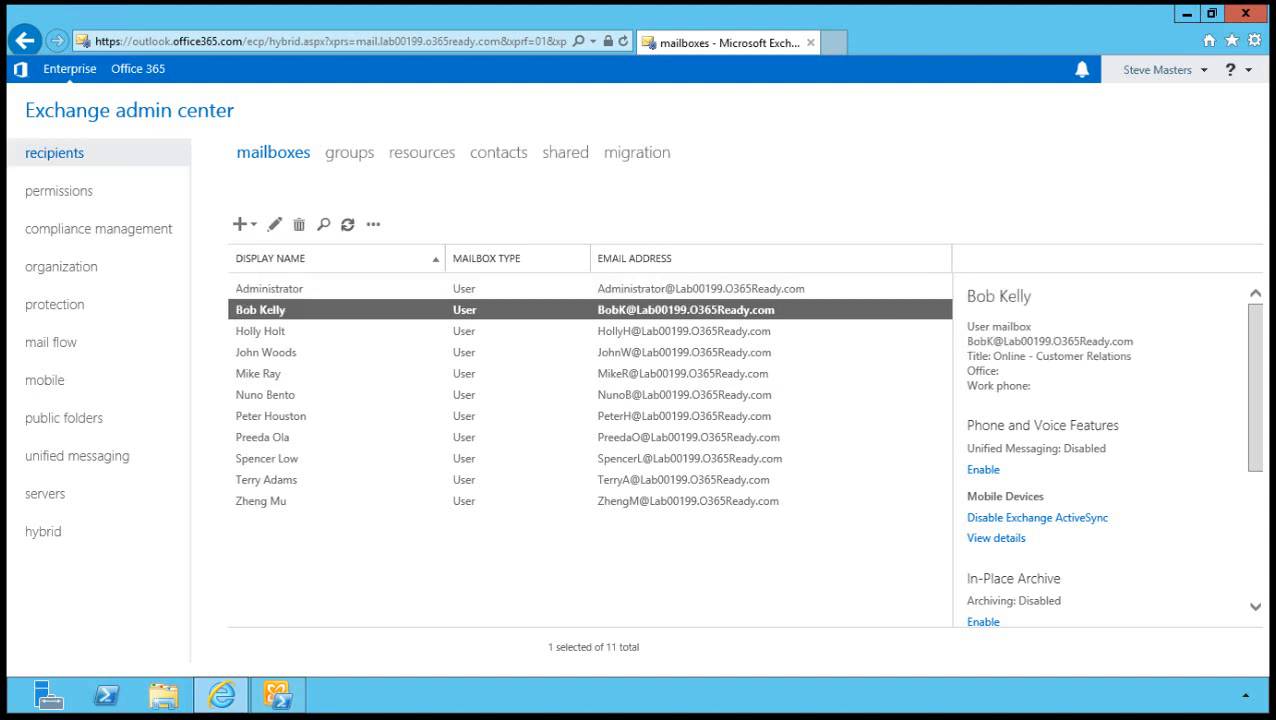
{"action": "scroll", "coordinate": [1100, 450], "scroll_direction": "down", "scroll_amount": 3}
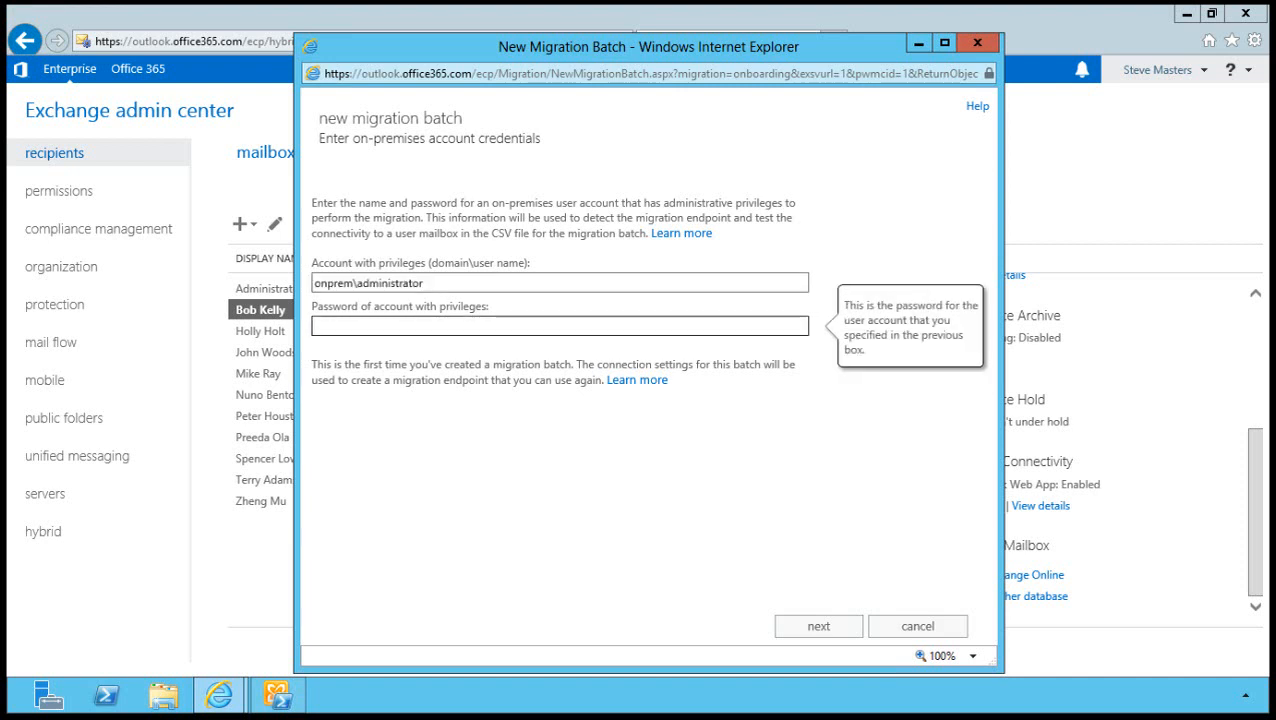
Enter the admin password and Lab00199.O365Ready.com as the remote MRS proxy server.
{"action": "key", "text": "ctrl+v"}
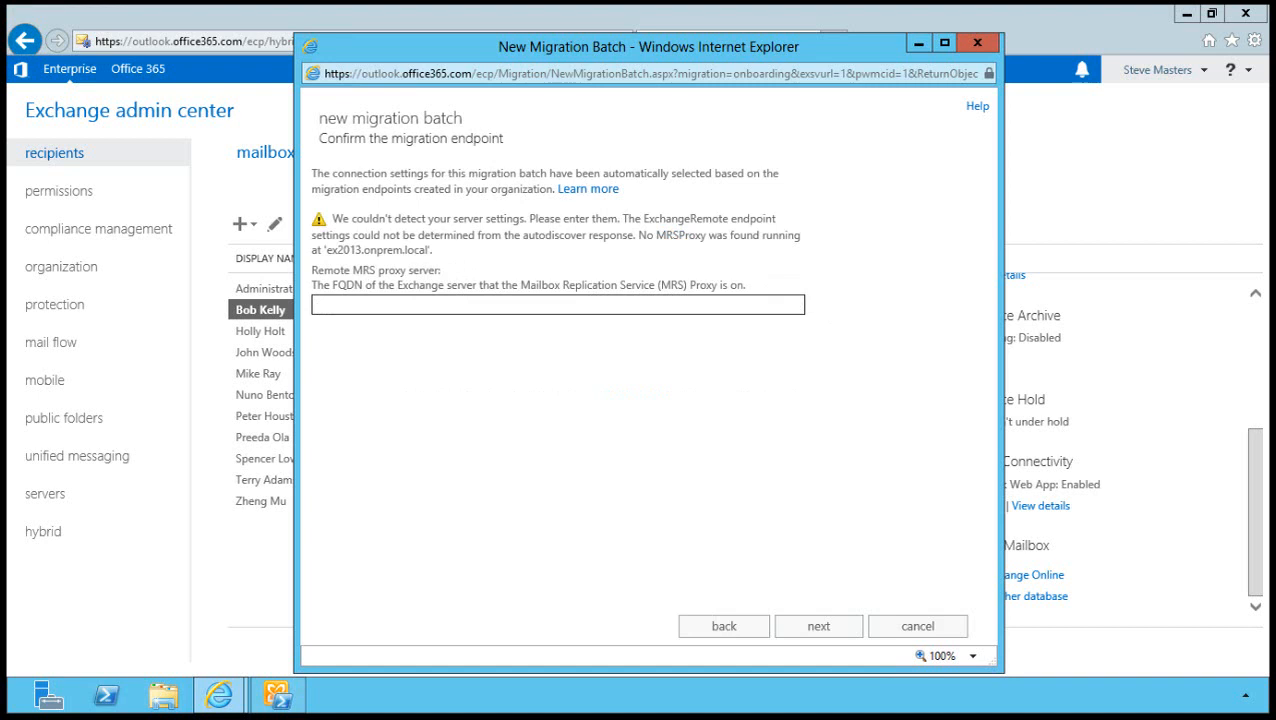
{"action": "type", "text": "Lab00199.O365Ready.com"}
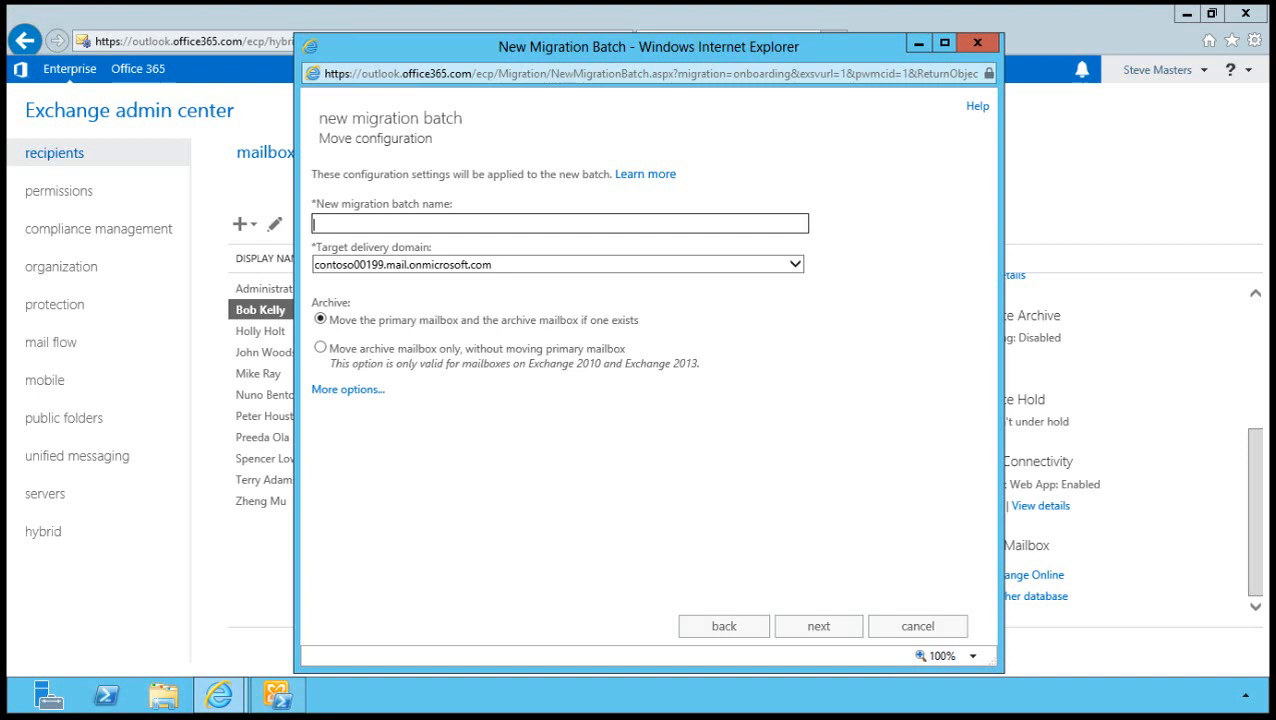
Name the batch 'Move Bob Online' and reveal its bad and large item limit settings.
{"action": "type", "text": "Move Bob Online"}
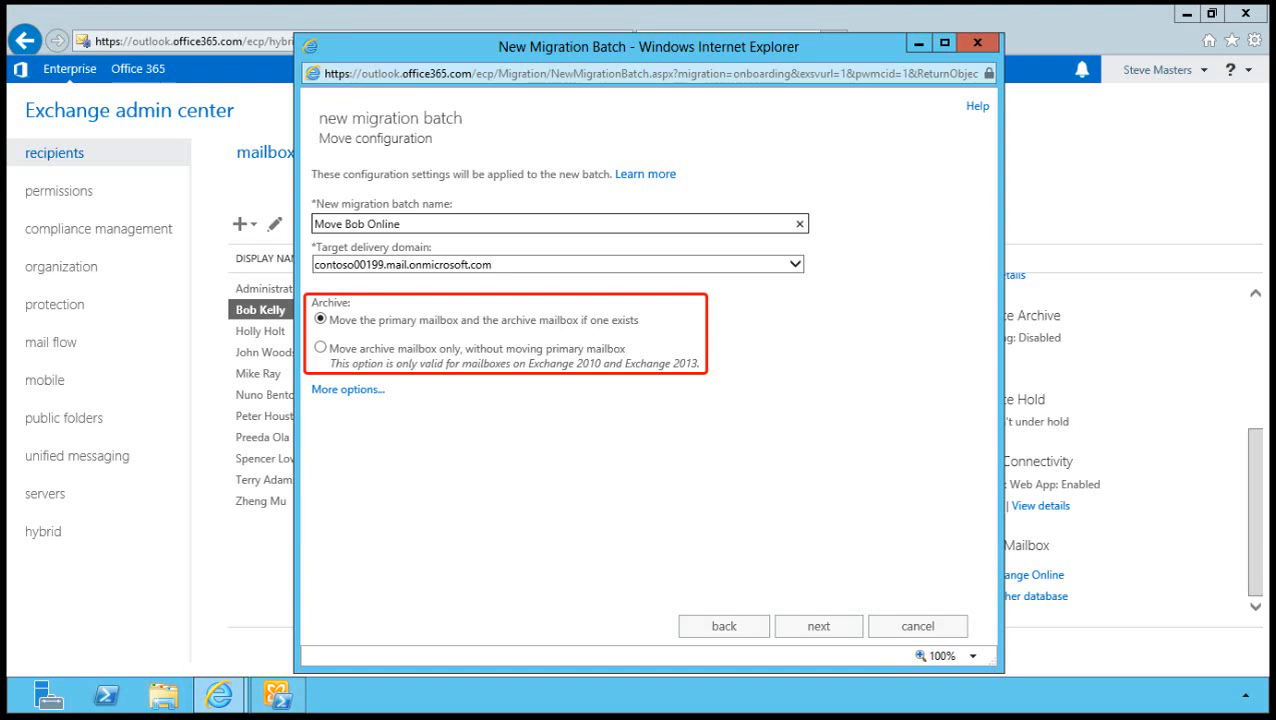
{"action": "left_click", "coordinate": [348, 390]}
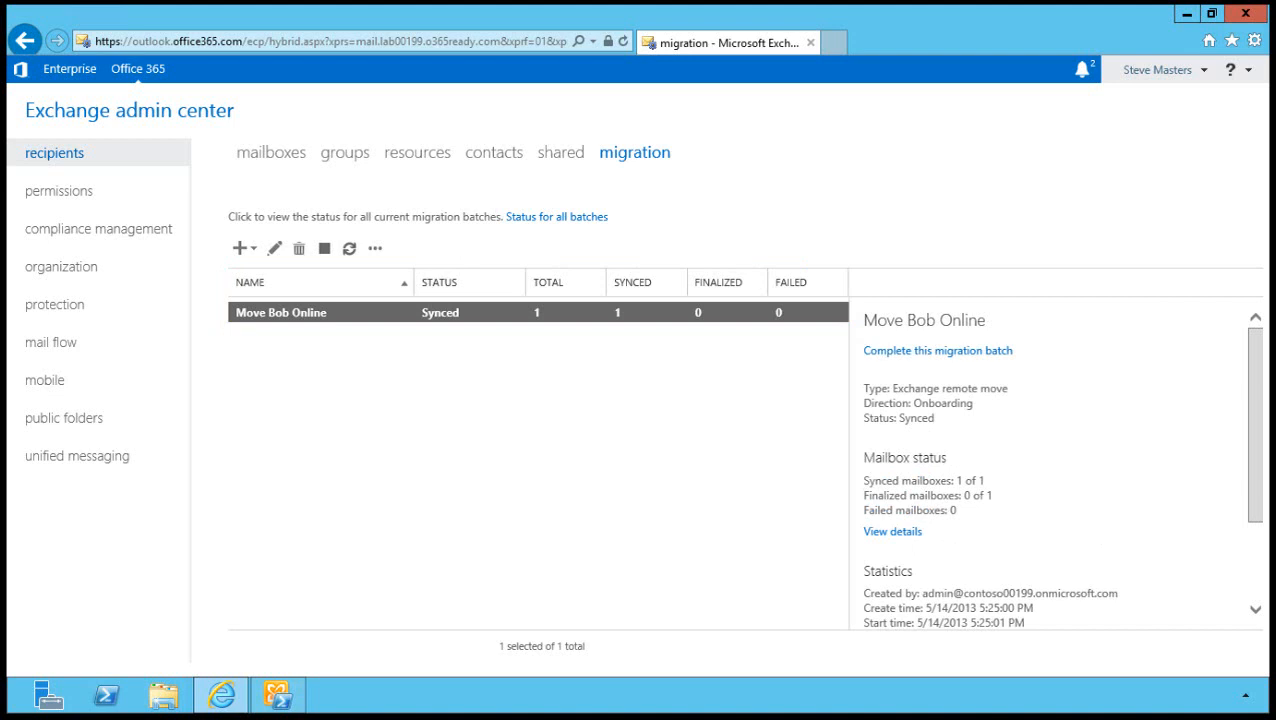
Complete the Move Bob Online batch, confirming with yes on the second attempt.
{"action": "left_click", "coordinate": [938, 351]}
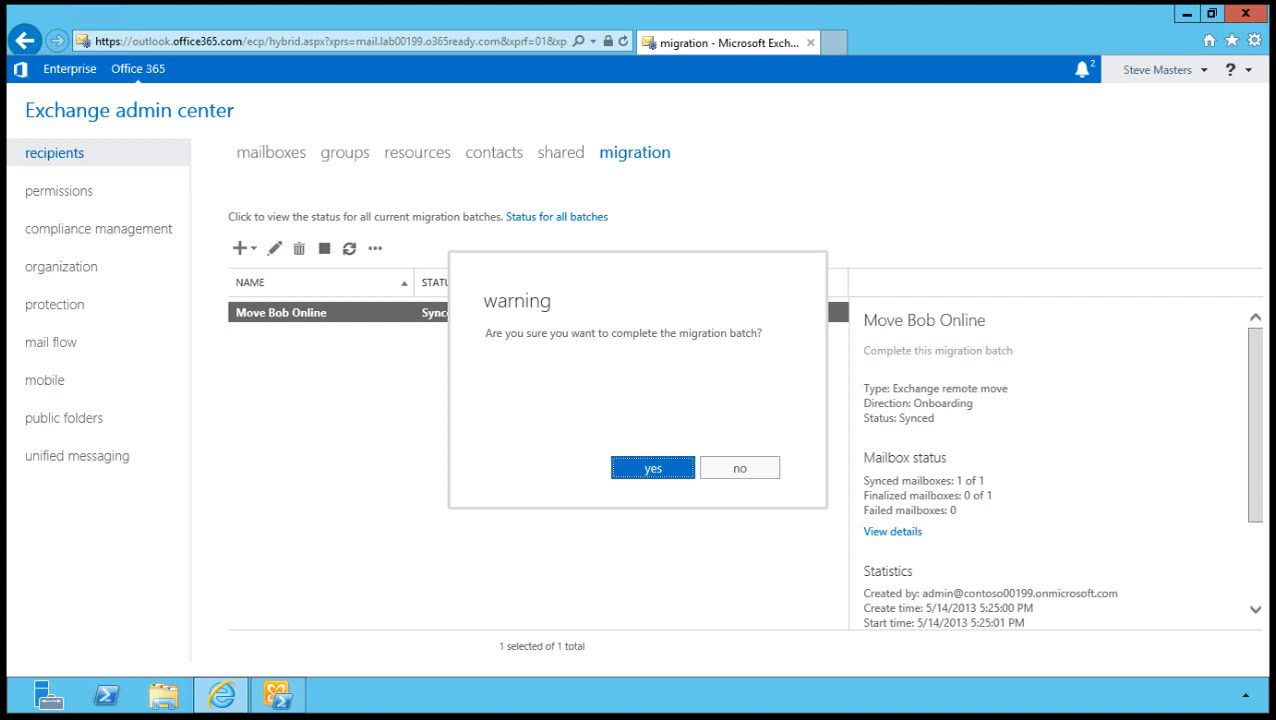
{"action": "key", "text": "Return"}
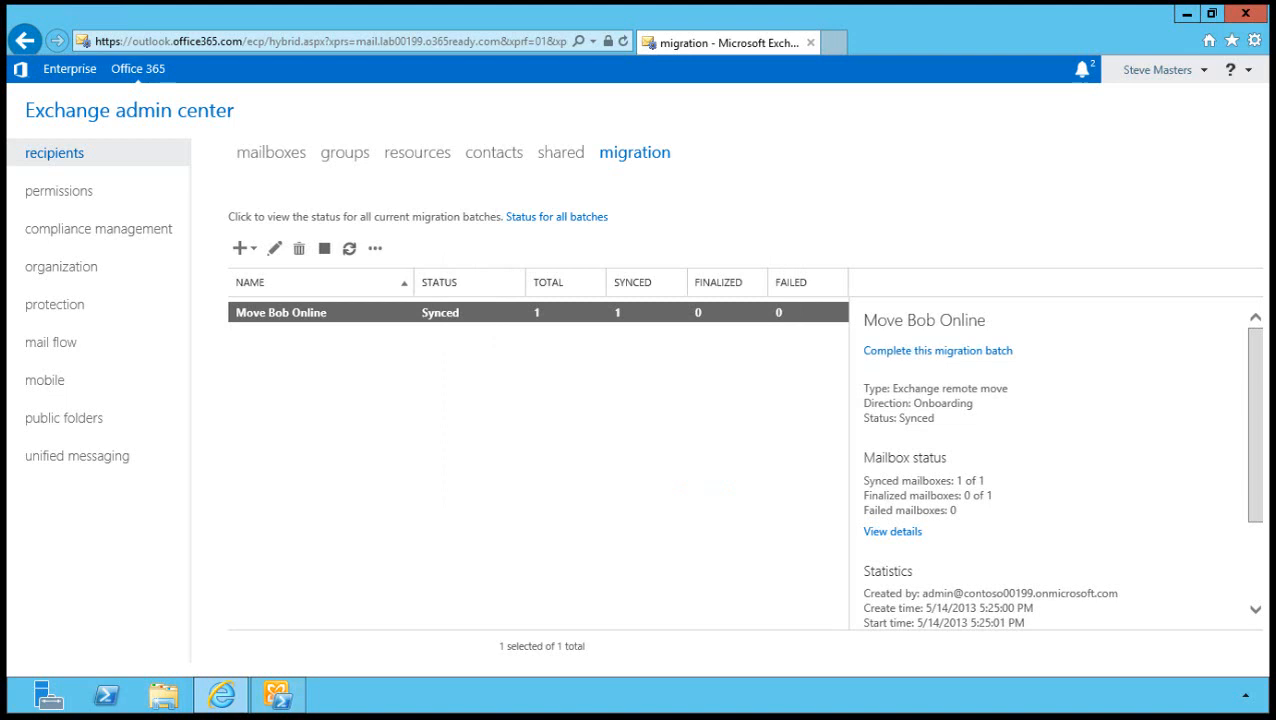
{"action": "left_click", "coordinate": [966, 352]}
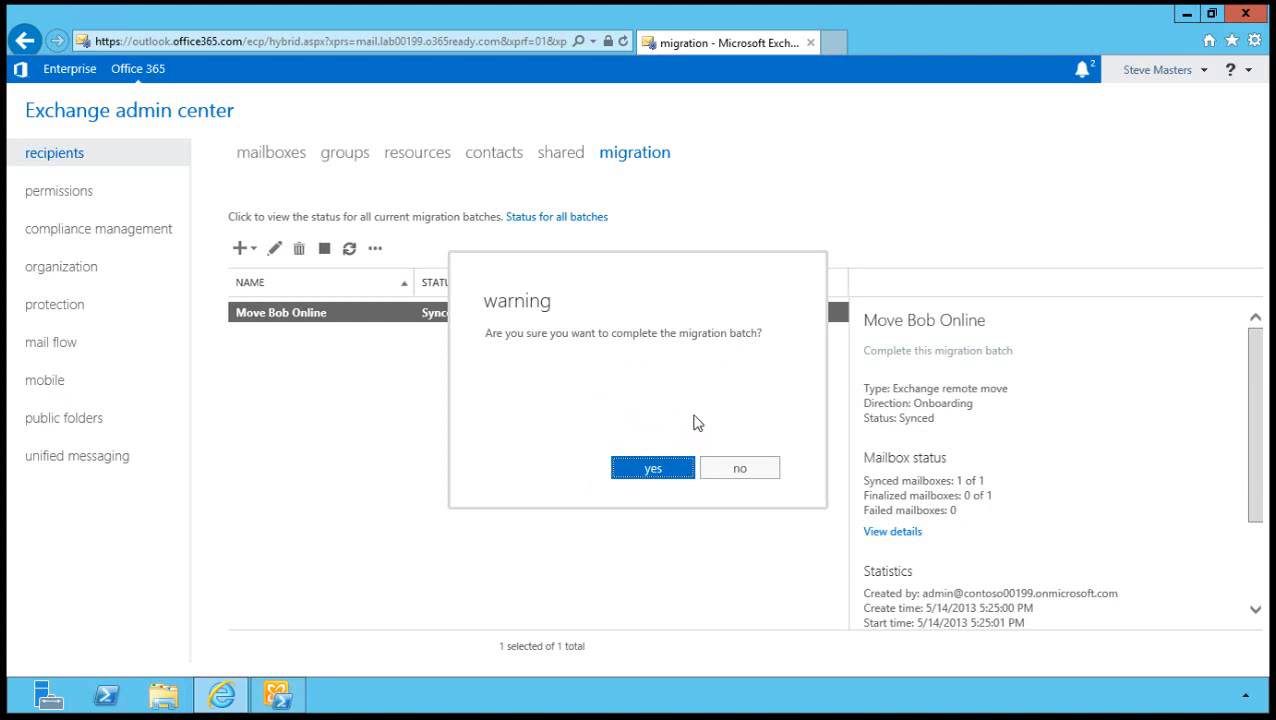
{"action": "left_click", "coordinate": [670, 472]}
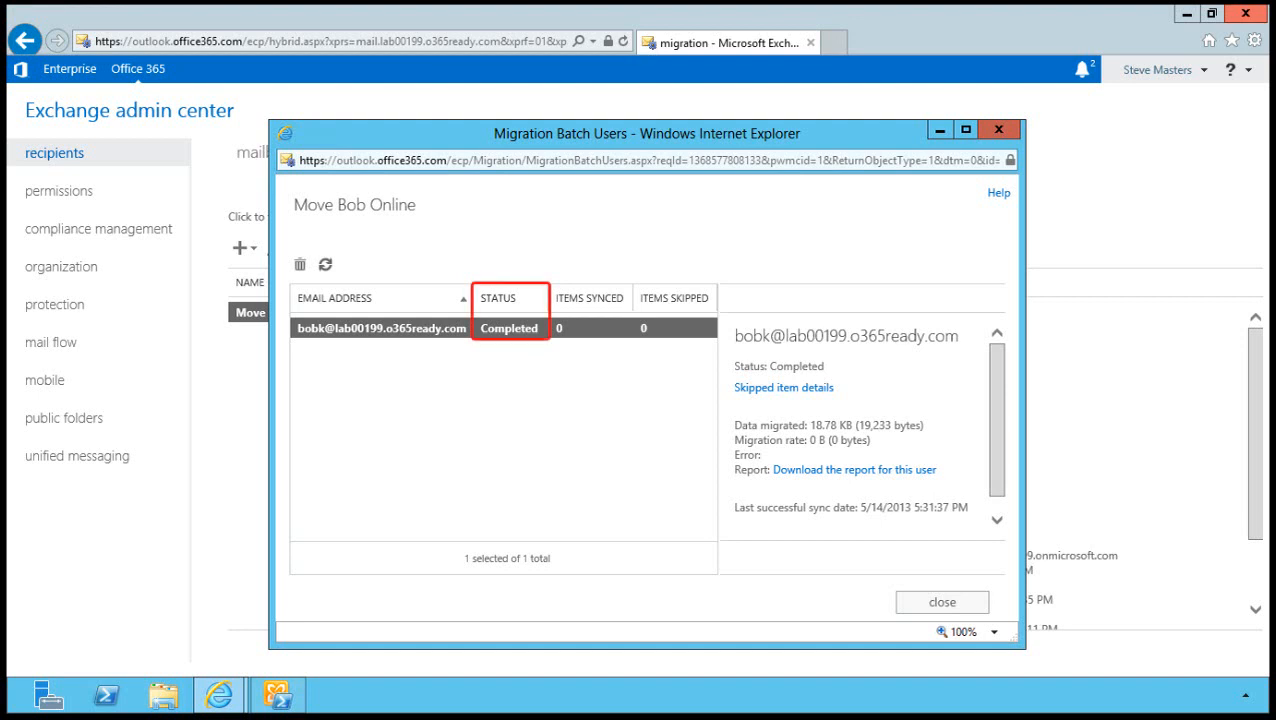
Review the user's migration details, then request deletion of the Move Bob Online batch.
{"action": "scroll", "coordinate": [862, 427], "scroll_direction": "down", "scroll_amount": 1}
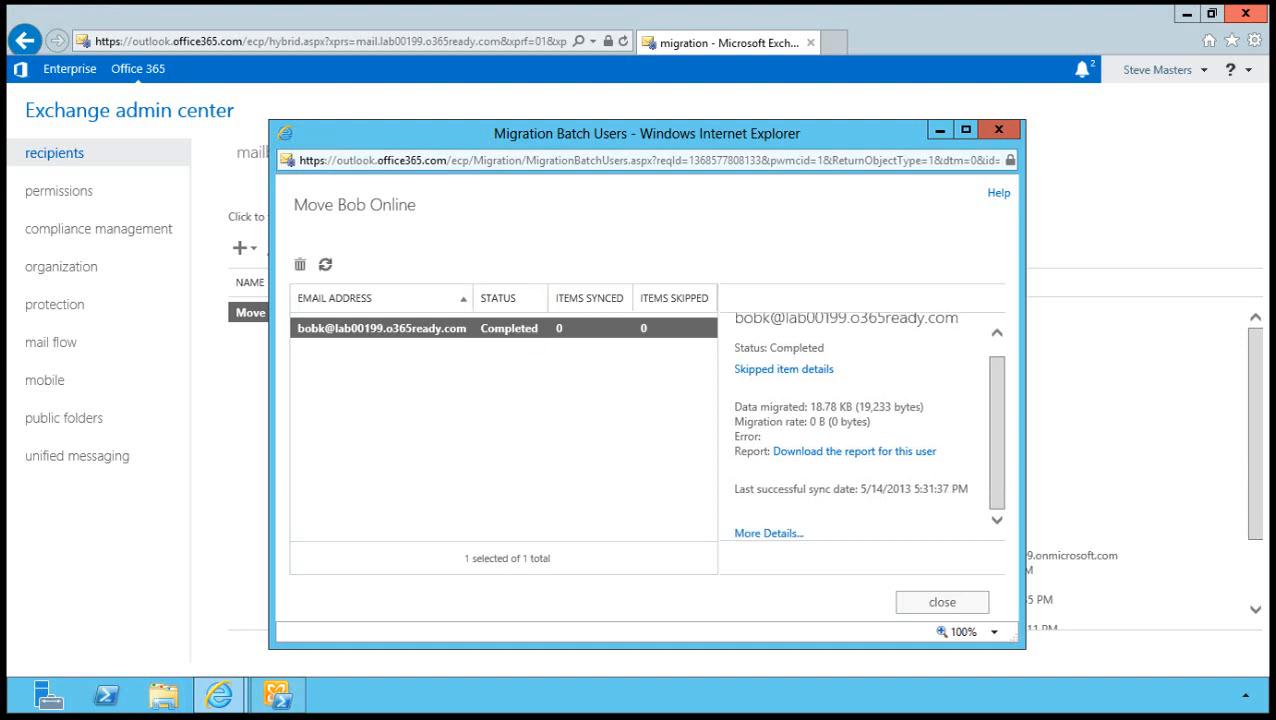
{"action": "left_click", "coordinate": [769, 533]}
{"action": "scroll", "coordinate": [862, 427], "scroll_direction": "down", "scroll_amount": 1}
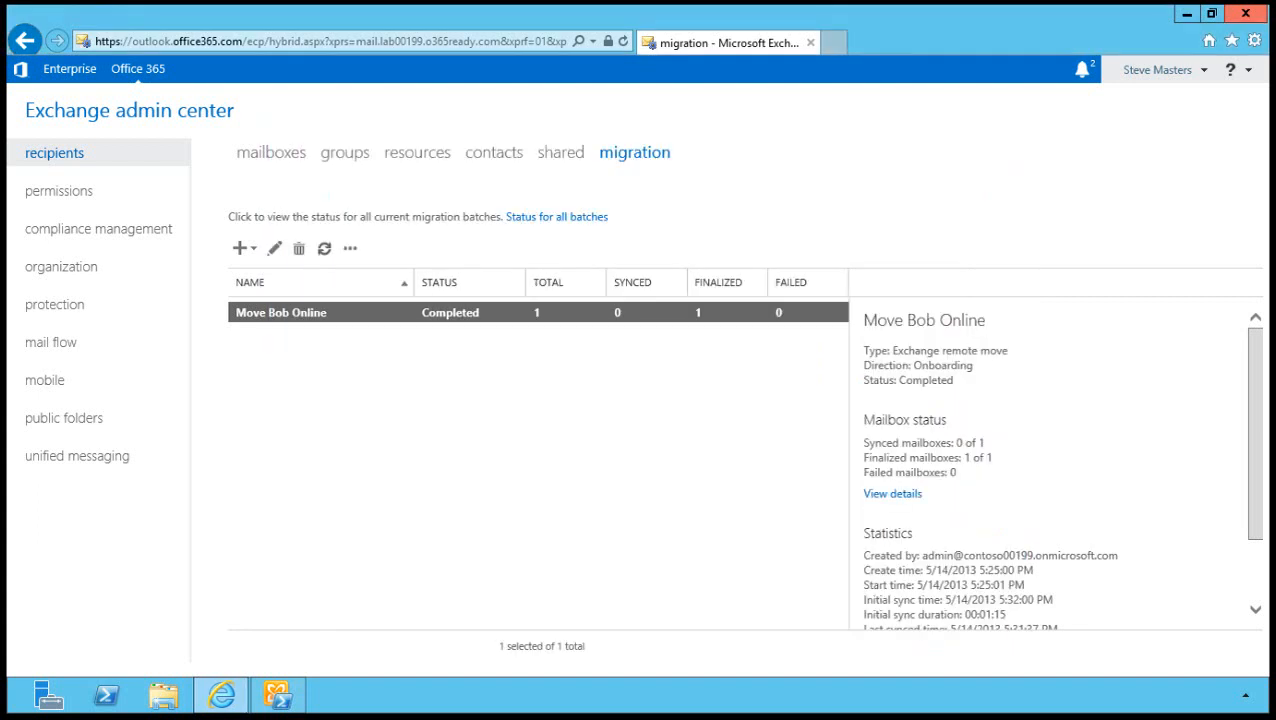
{"action": "key", "text": "Delete"}
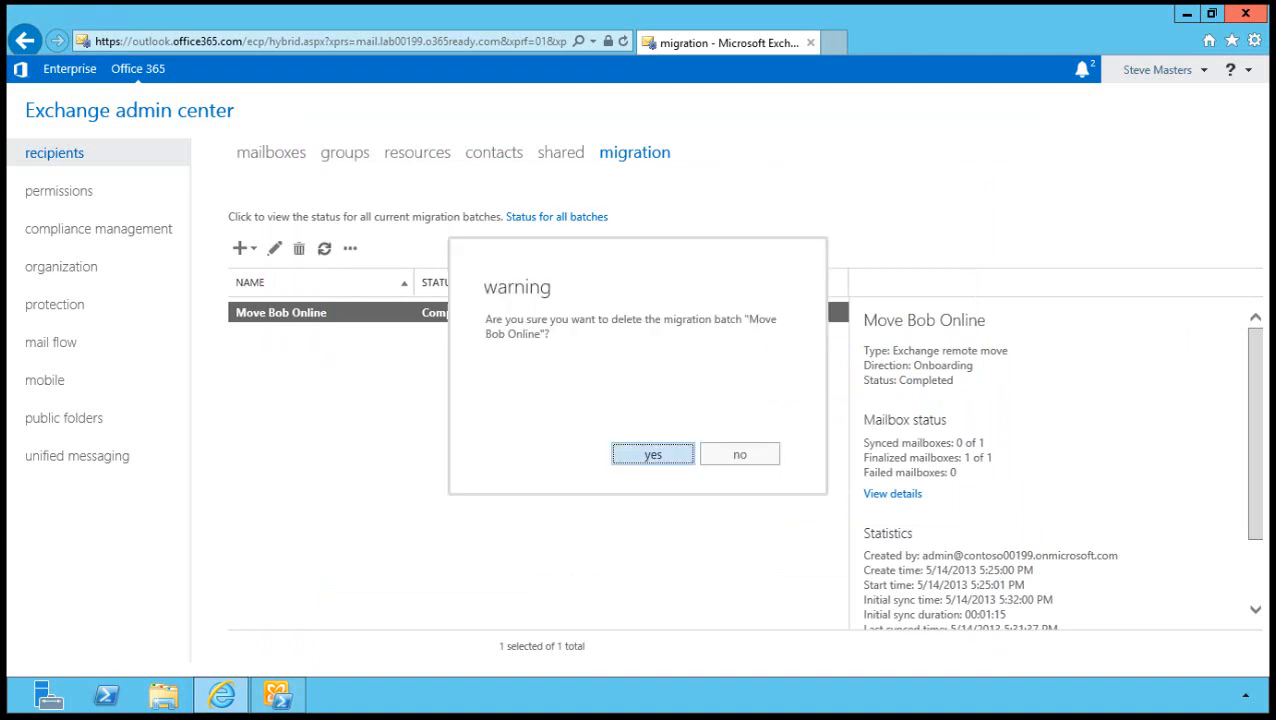
Confirm deleting the completed Move Bob Online migration batch.
{"action": "key", "text": "Return"}
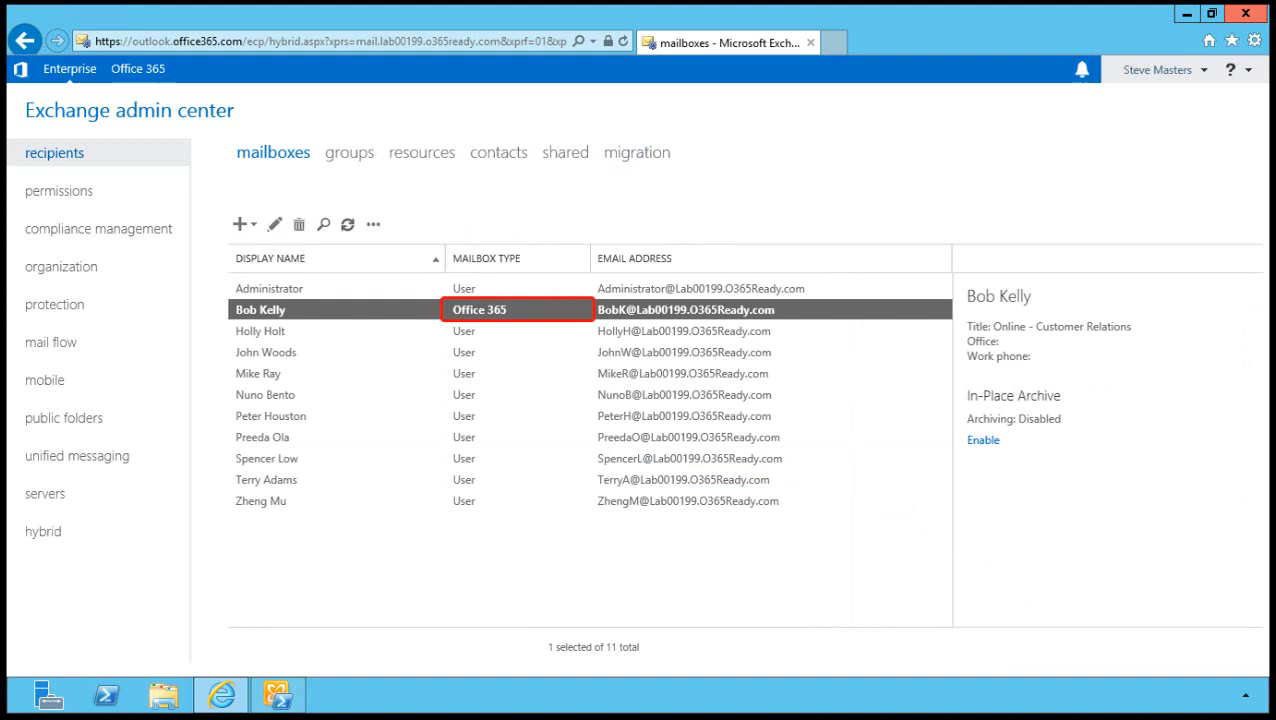
Show the New mailbox choices: User, Linked and Office 365 mailbox.
{"action": "left_click", "coordinate": [243, 224]}
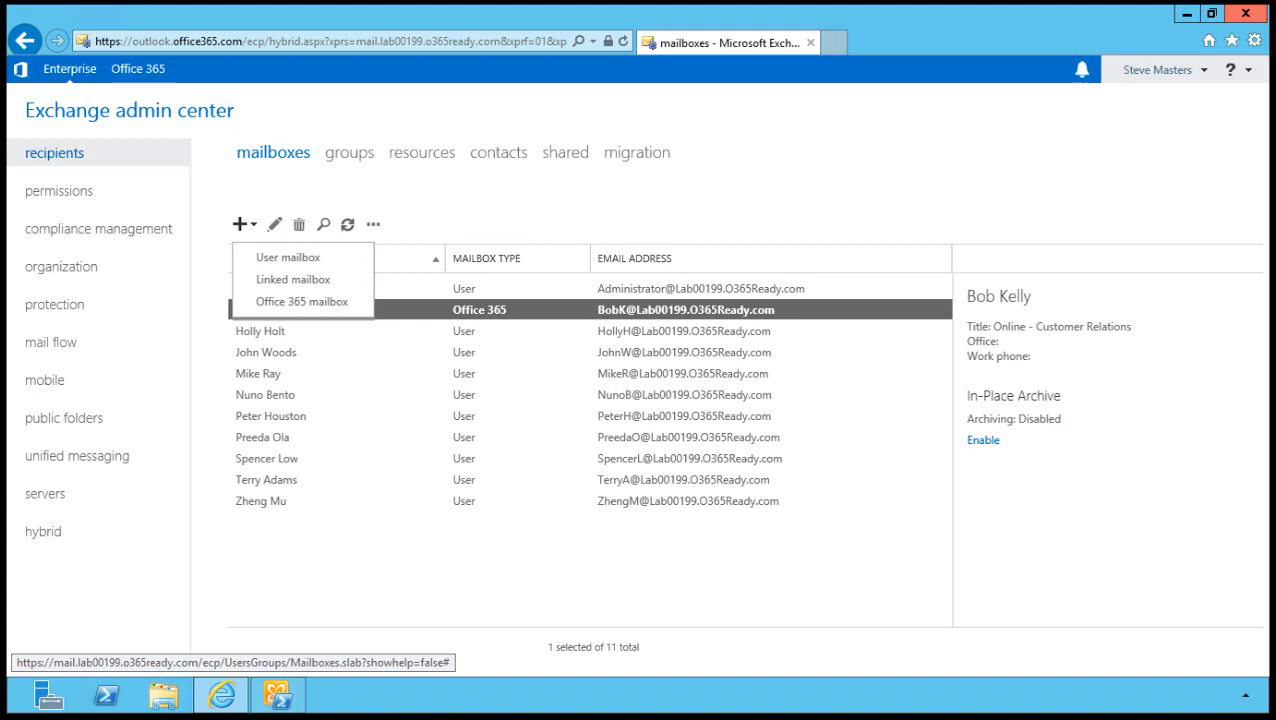
Start a new Office 365 mailbox with the user's first name, last name and logon name at the cloud domain.
{"action": "left_click", "coordinate": [302, 302]}
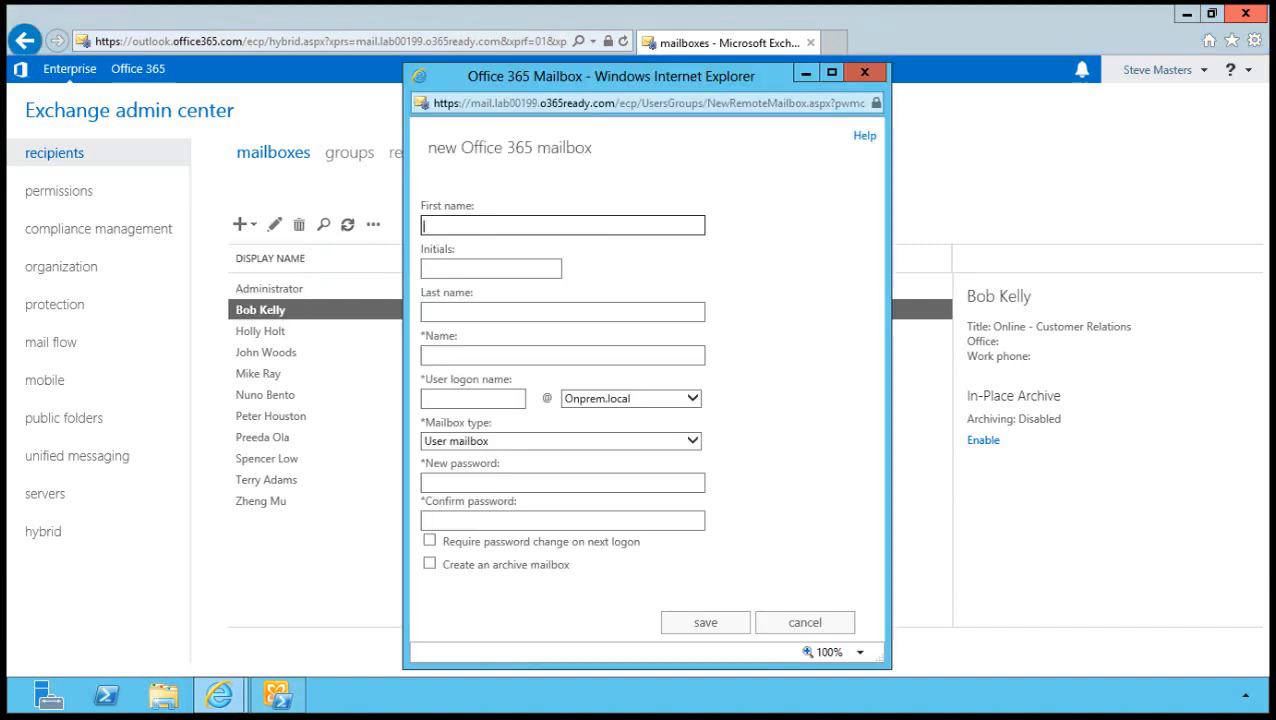
{"action": "key", "text": "Tab"}
{"action": "key", "text": "Tab"}
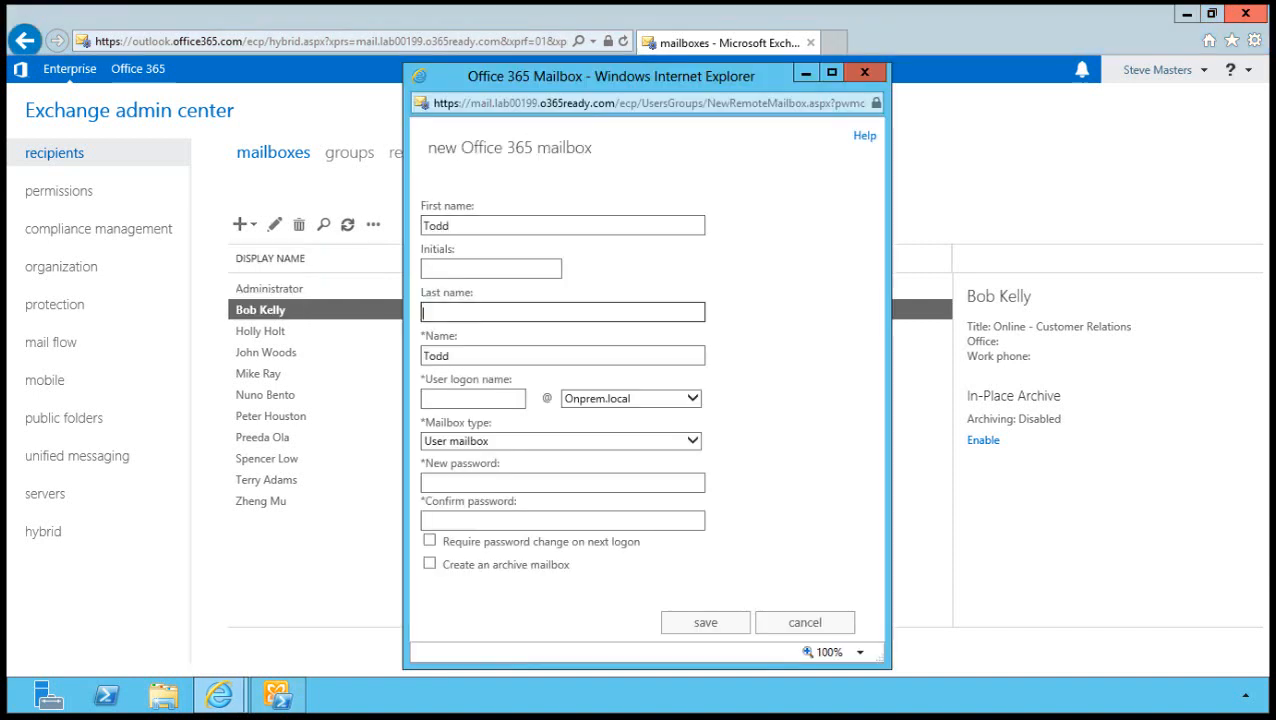
{"action": "key", "text": "Tab"}
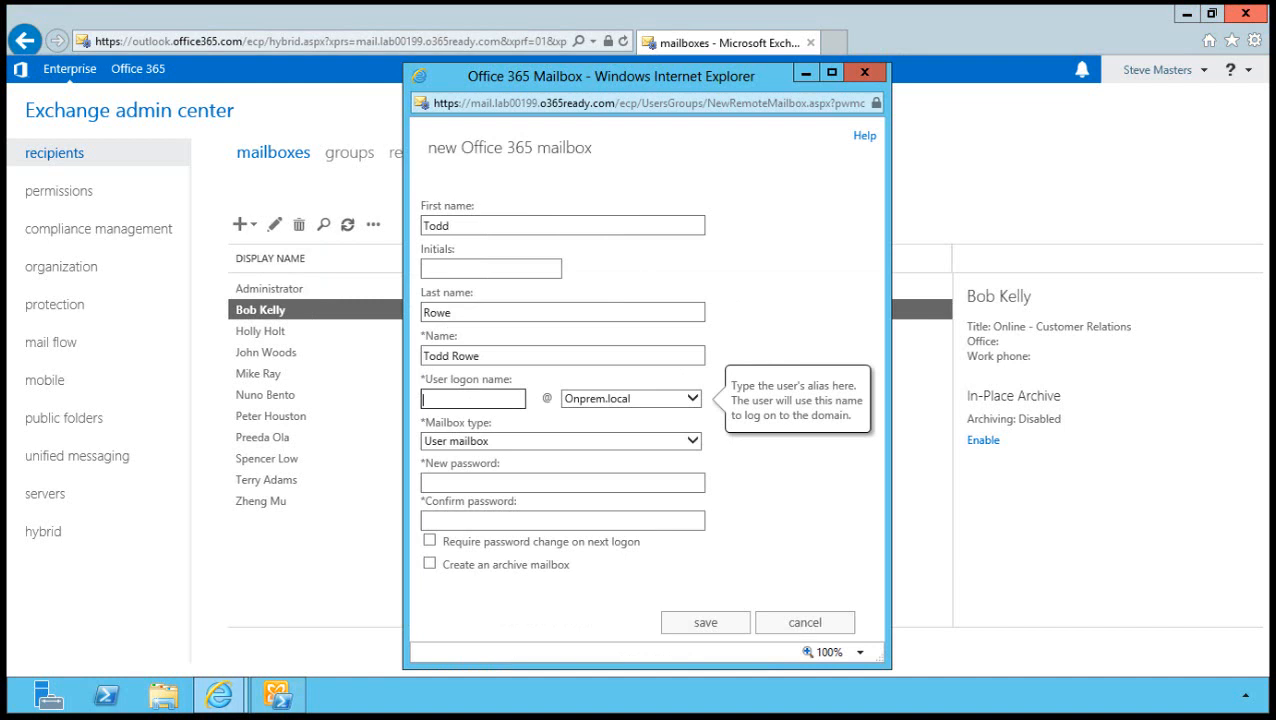
{"action": "type", "text": "ToddR"}
{"action": "left_click", "coordinate": [692, 398]}
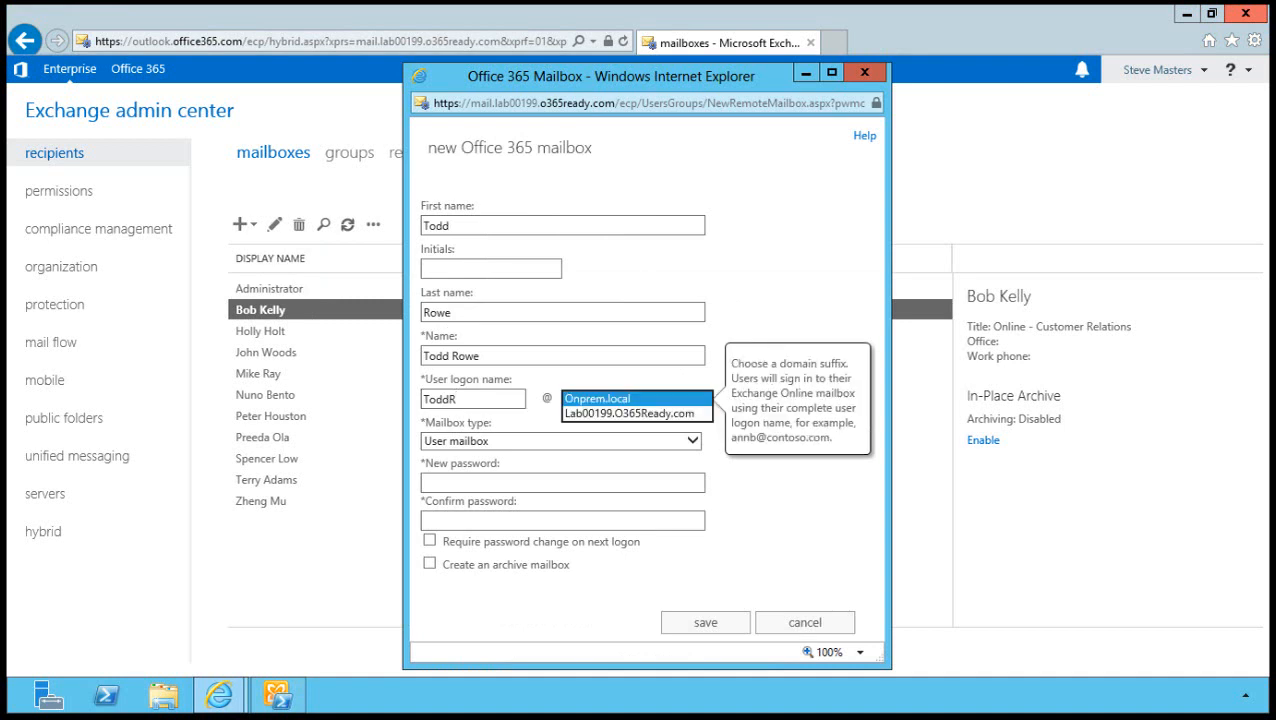
{"action": "left_click", "coordinate": [629, 413]}
Enter and confirm the account password, then save the new mailbox.
{"action": "left_click", "coordinate": [562, 483]}
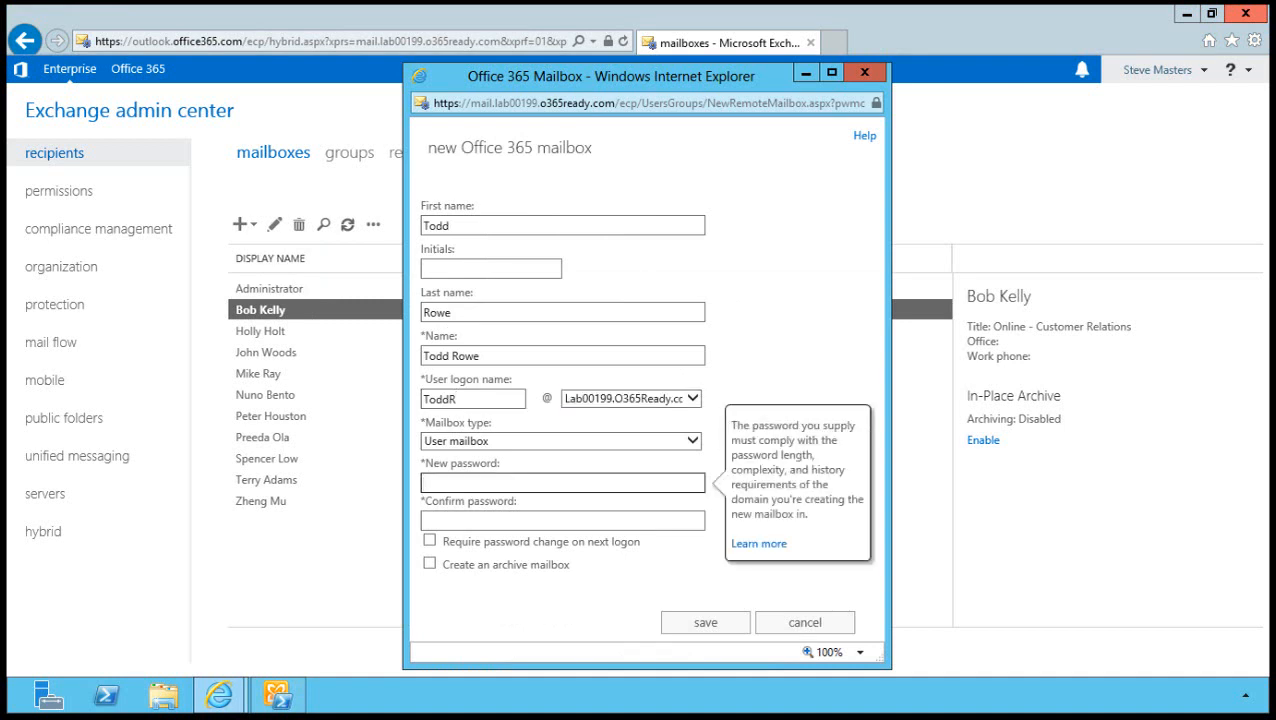
{"action": "type", "text": "Pa$$w0rd01"}
{"action": "key", "text": "Tab"}
{"action": "type", "text": "Pa$$w0rd01"}
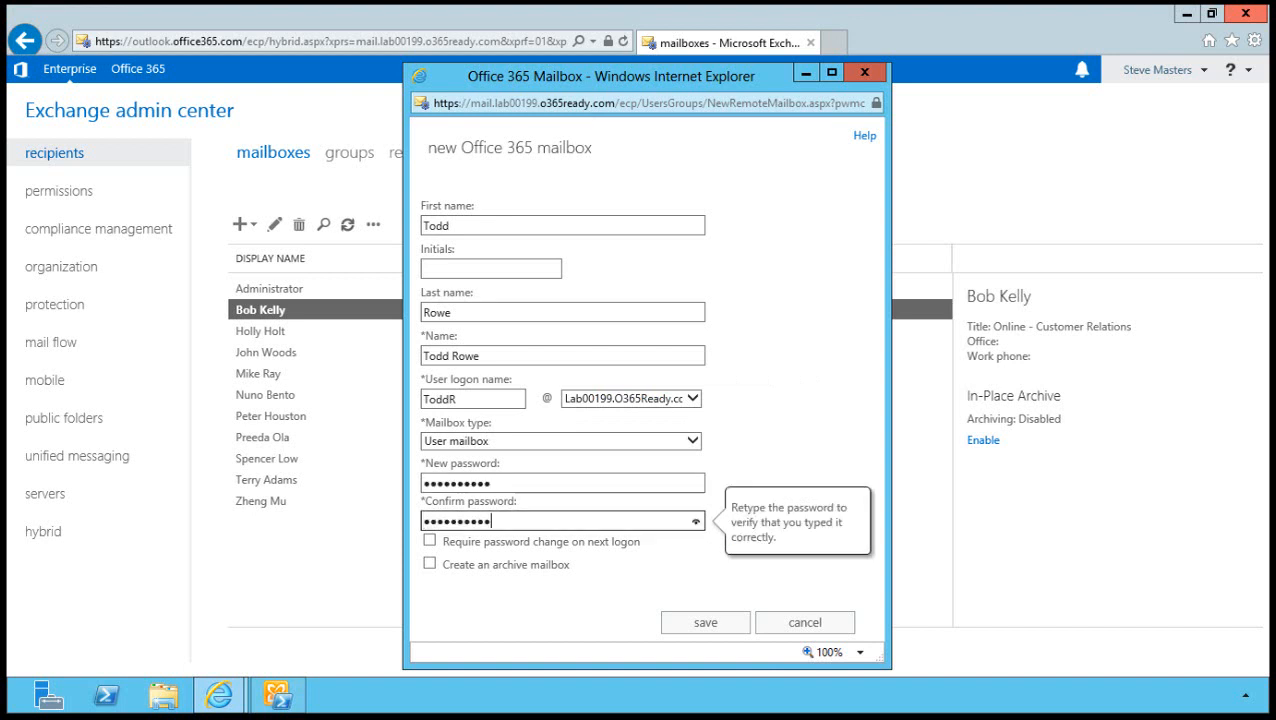
{"action": "key", "text": "Return"}
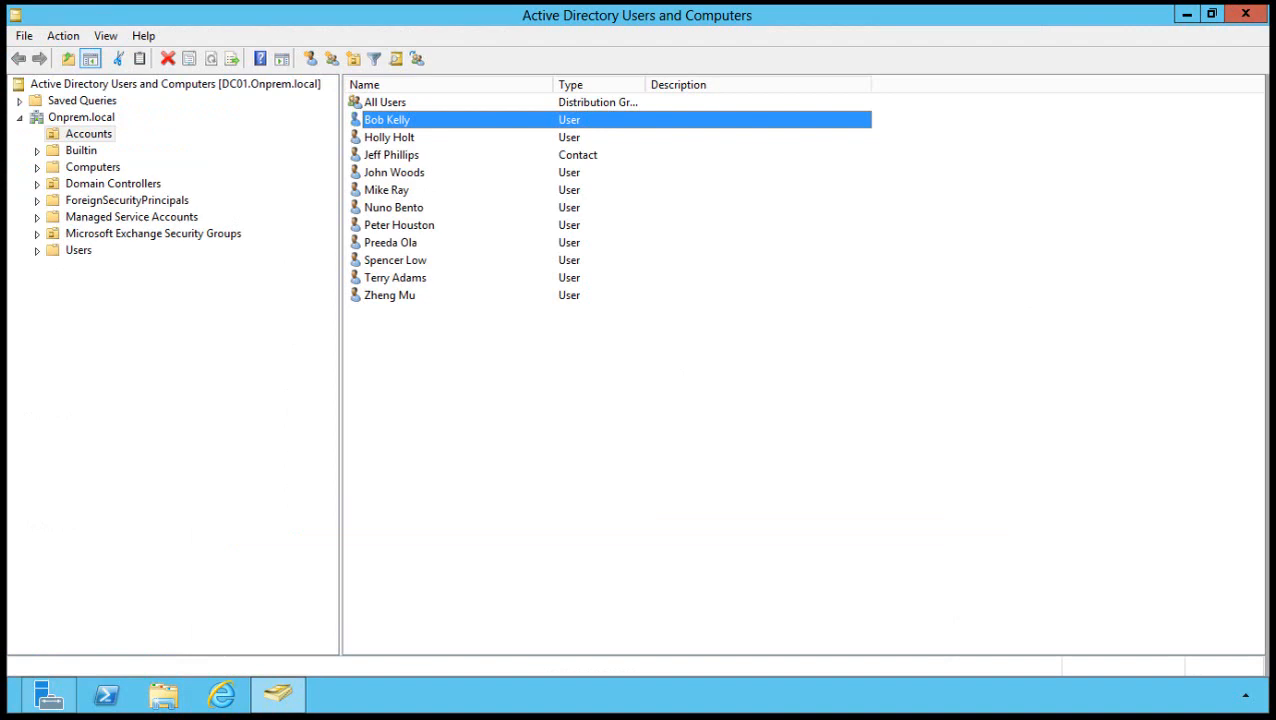
Drag the new user account from the Users container into the Accounts OU and confirm the move.
{"action": "left_click", "coordinate": [78, 250]}
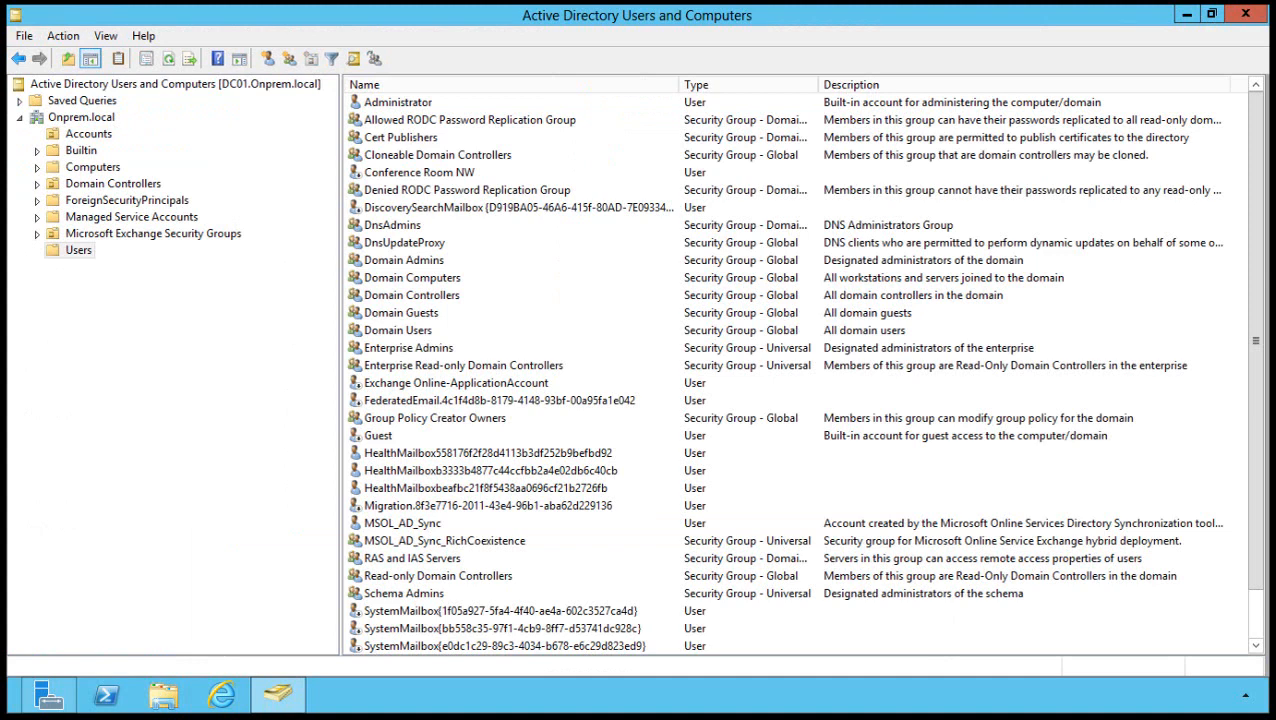
{"action": "scroll", "coordinate": [800, 370], "scroll_direction": "down", "scroll_amount": 1}
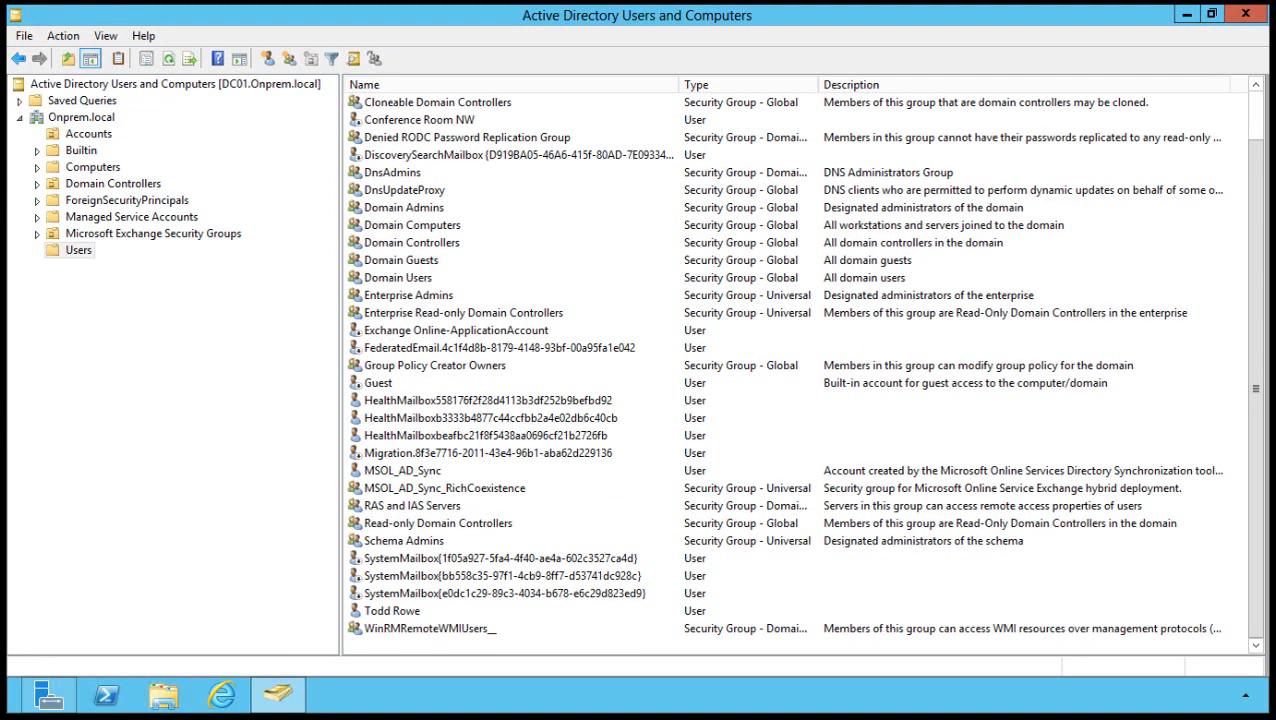
{"action": "left_click", "coordinate": [392, 611]}
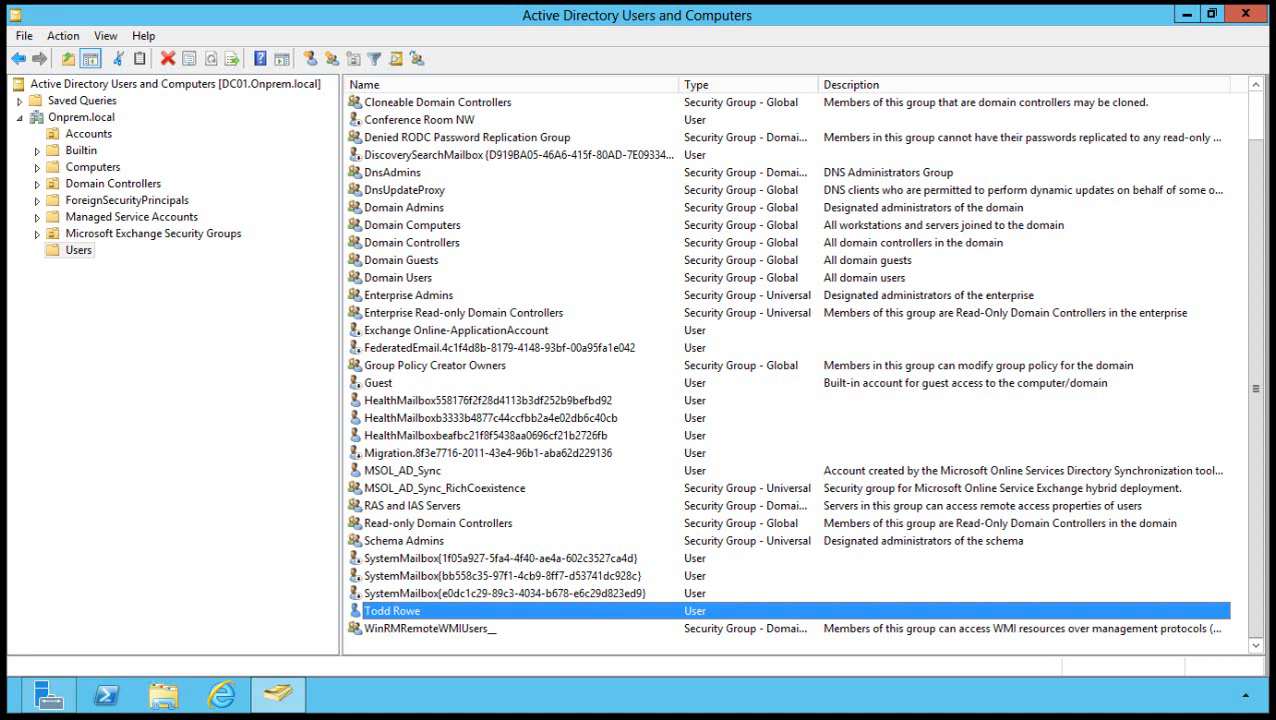
{"action": "left_click_drag", "start_coordinate": [392, 611], "coordinate": [88, 134]}
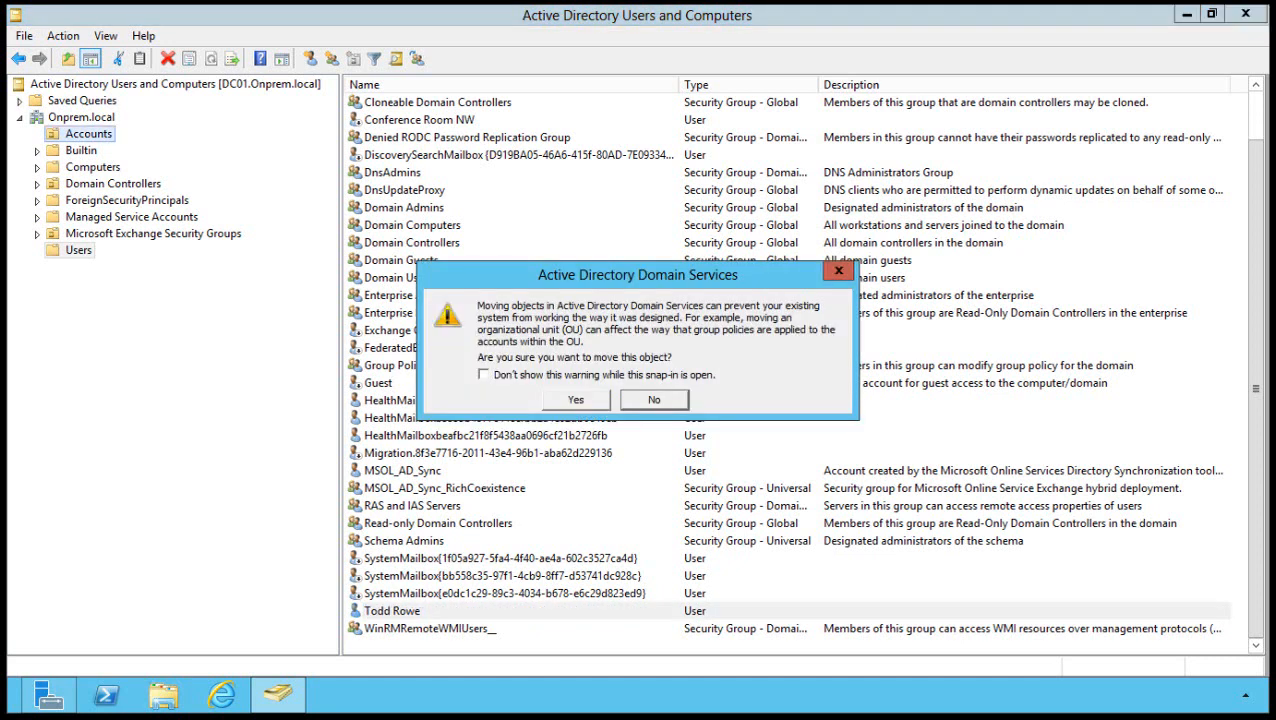
{"action": "left_click", "coordinate": [576, 400]}
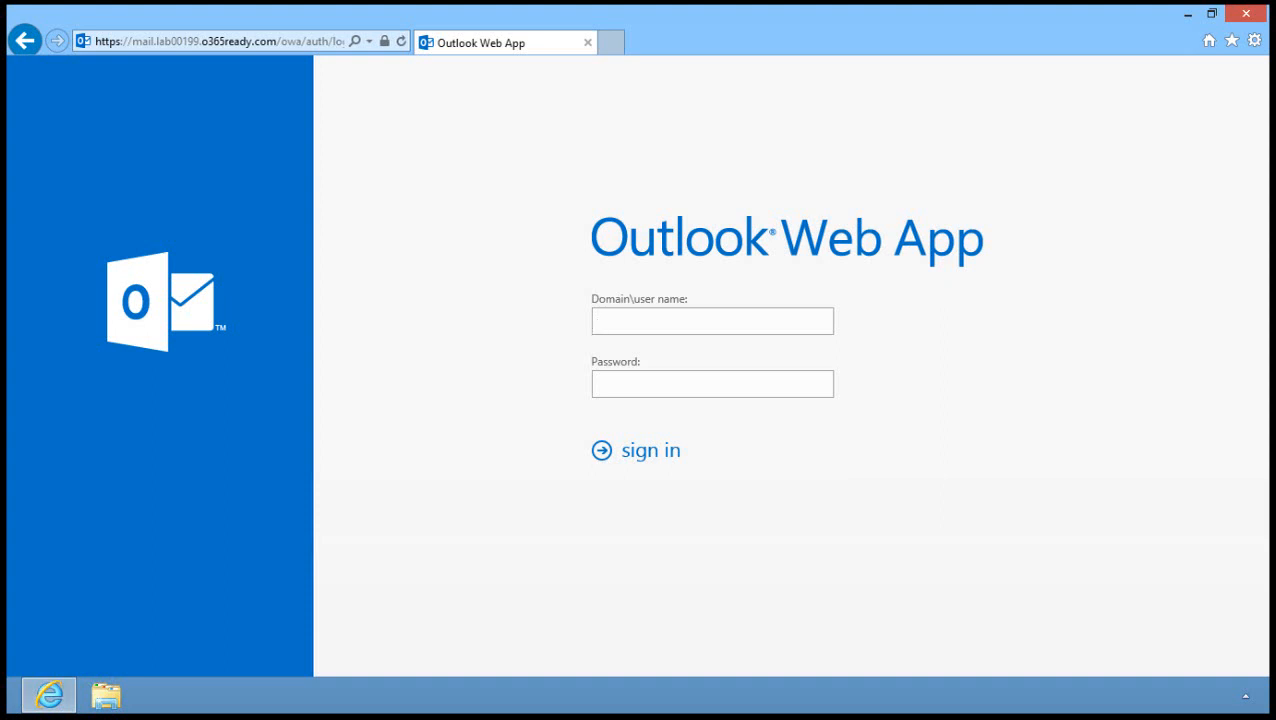
Sign in to on-premises Outlook Web App with the migrated user's UPN and password.
{"action": "key", "text": "Tab"}
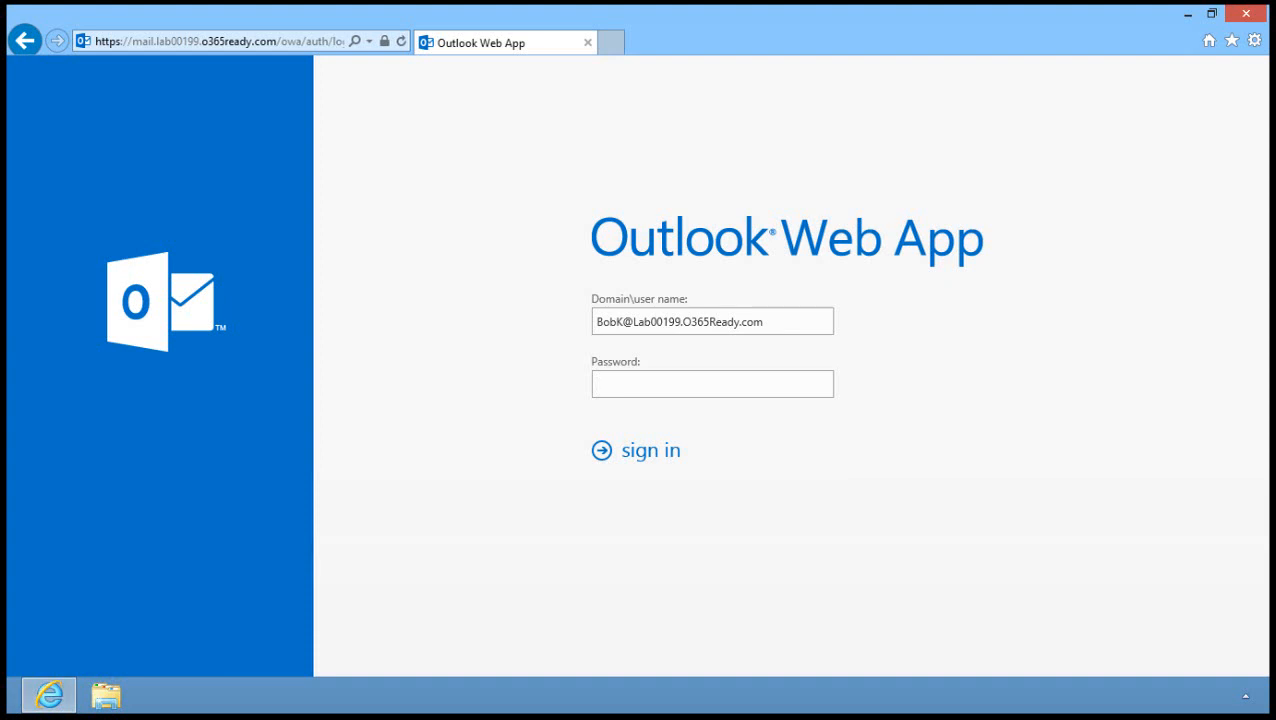
{"action": "type", "text": "••••••••••"}
{"action": "key", "text": "Return"}
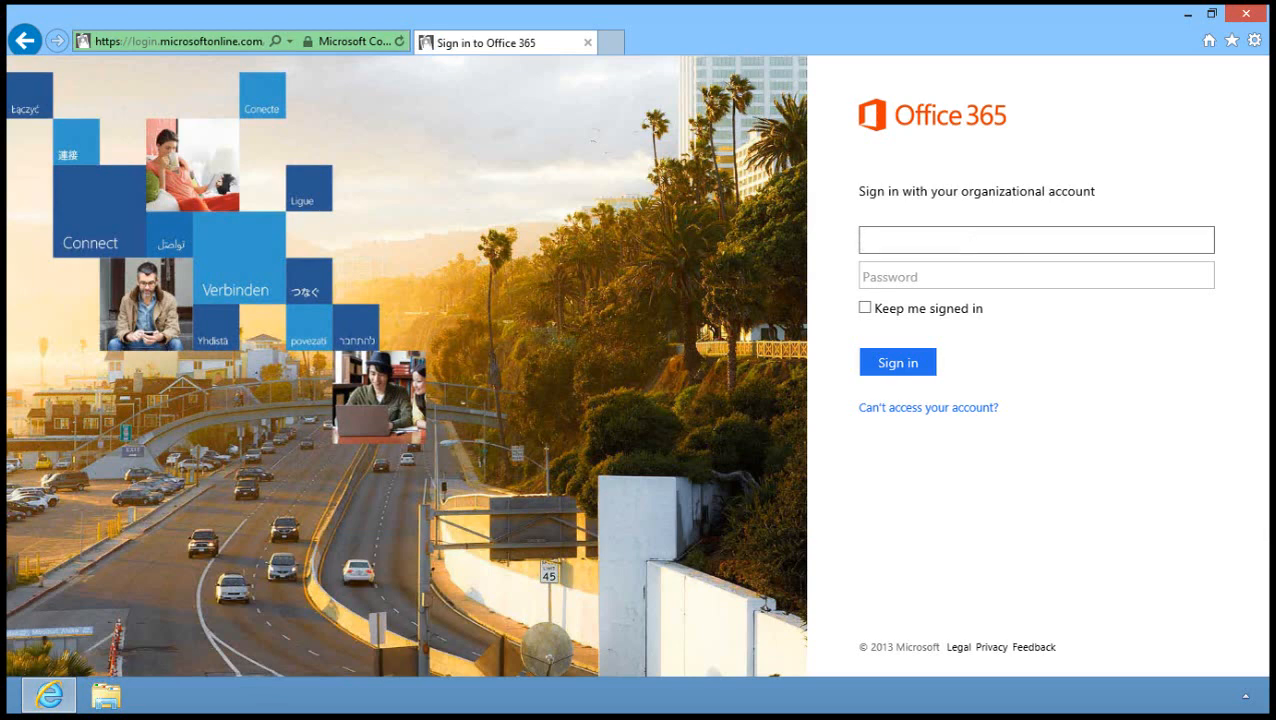
Enter the migrated user's organizational account name on the Office 365 sign-in page.
{"action": "key", "text": "Tab"}
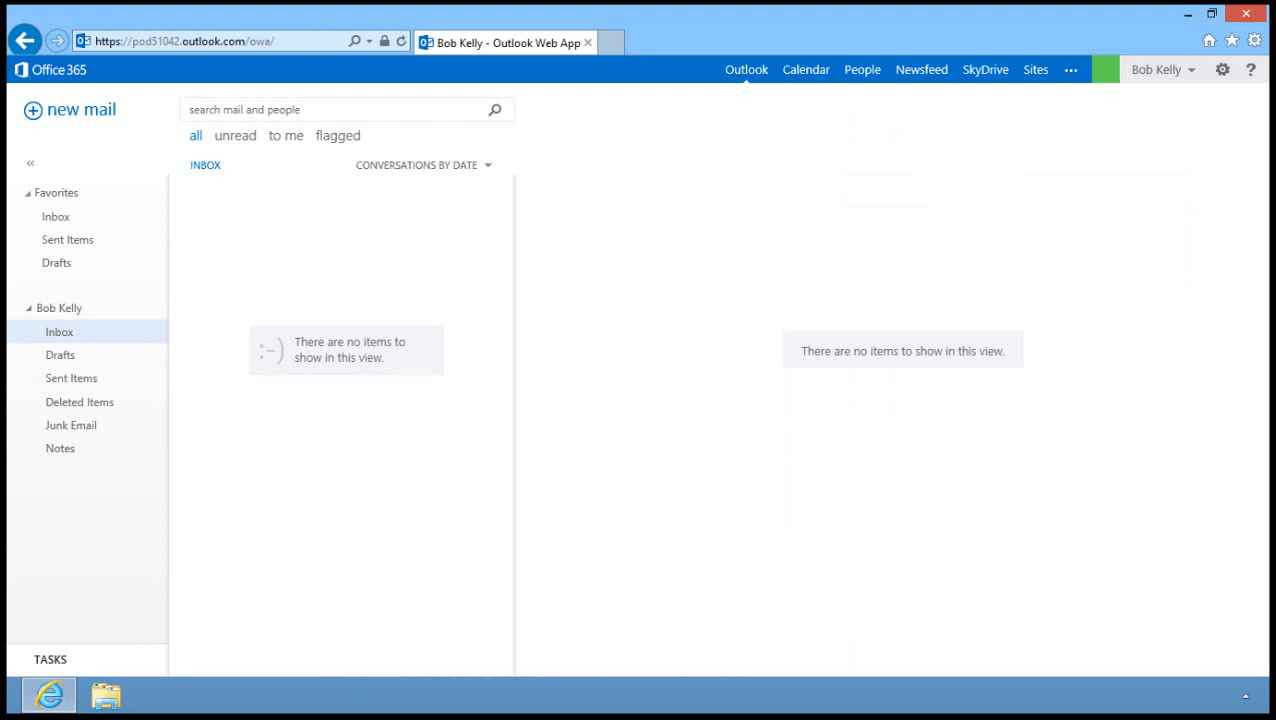
Switch Outlook Web App to the Calendar from the top navigation bar.
{"action": "left_click", "coordinate": [806, 70]}
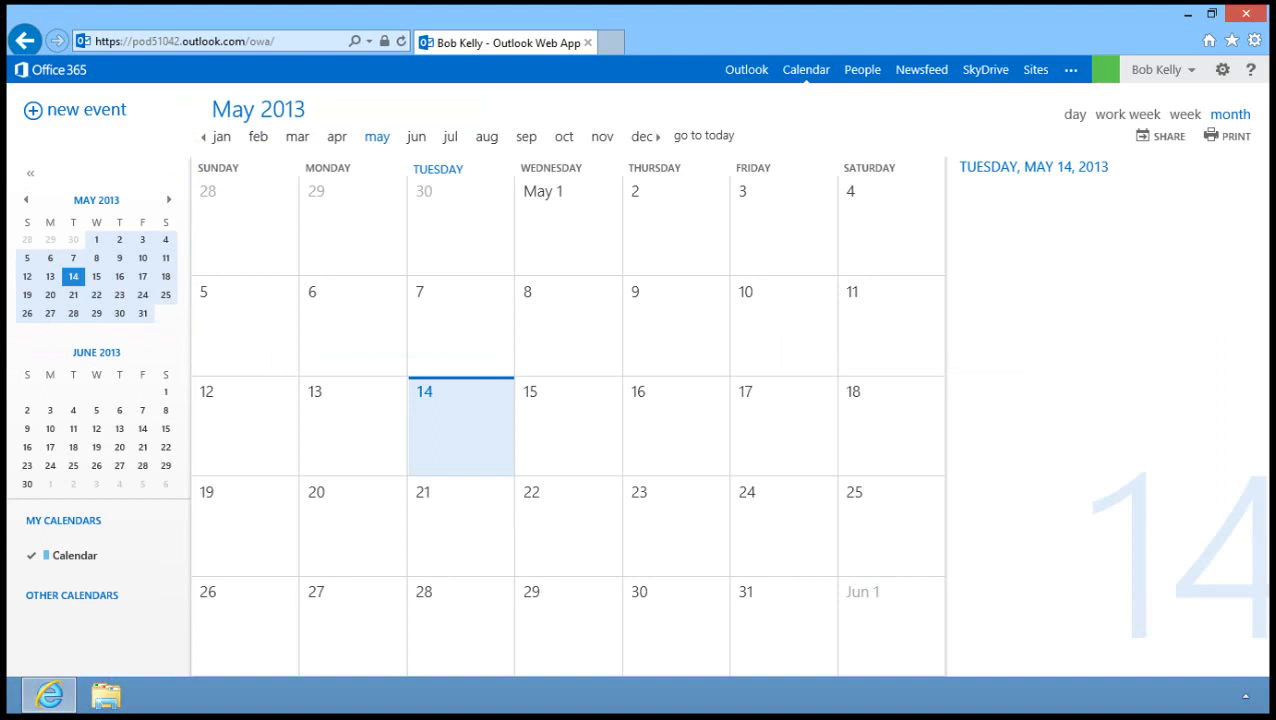
Create a new calendar event titled 'Weekly meeting' with location 'My office'.
{"action": "key", "text": "ctrl+n"}
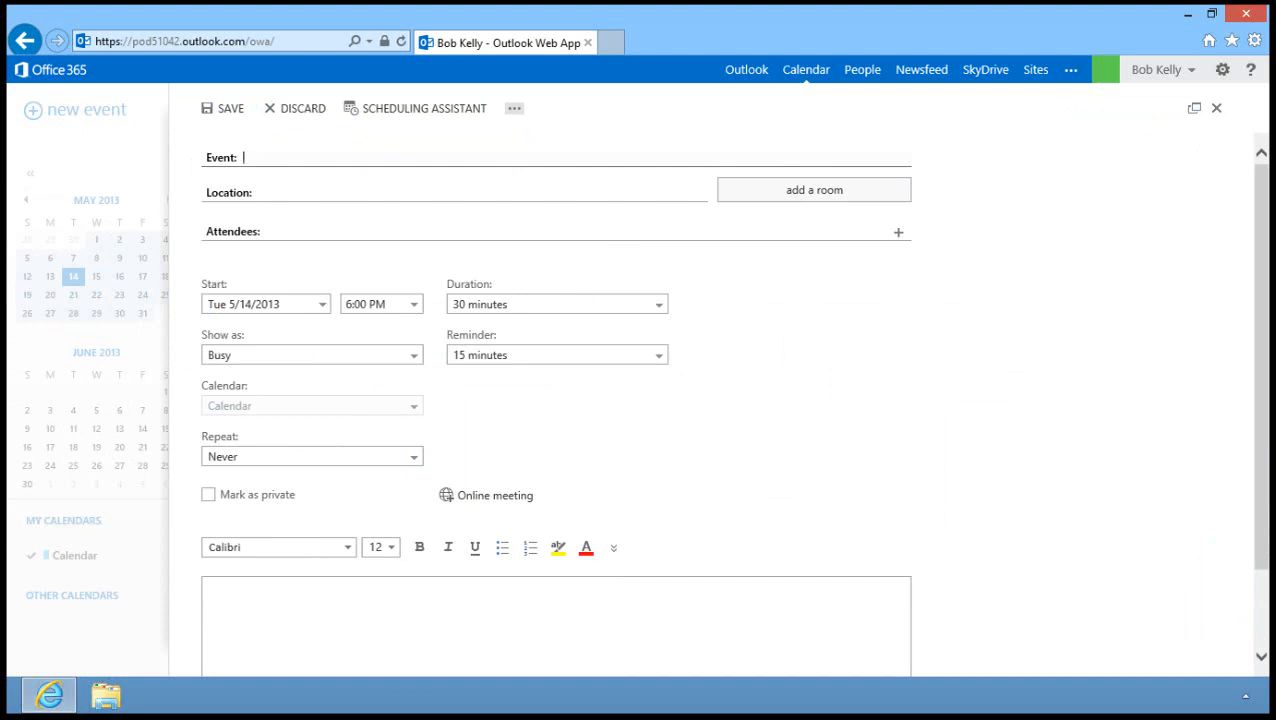
{"action": "type", "text": "Weekly meeting"}
{"action": "key", "text": "Tab"}
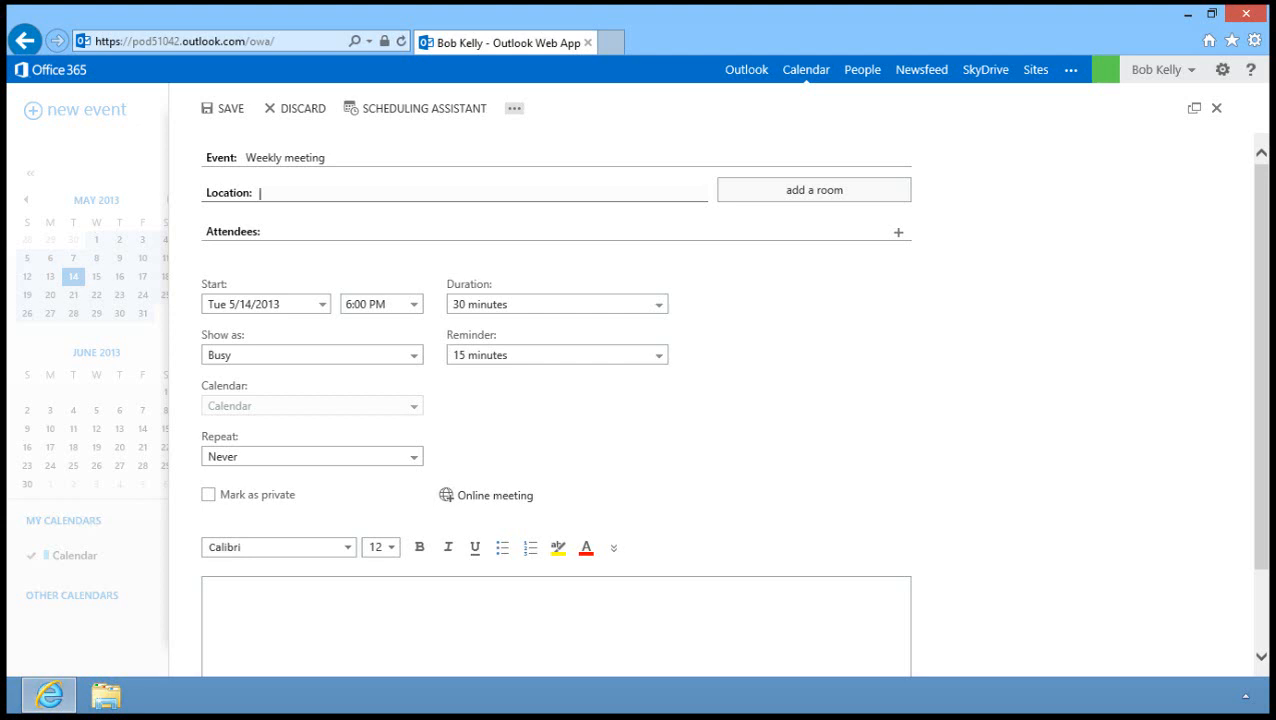
{"action": "type", "text": "My office"}
{"action": "key", "text": "Return"}
Schedule it for 5/21/2013 at 9:00 AM, repeating every Tuesday, and save.
{"action": "left_click", "coordinate": [322, 304]}
{"action": "left_click", "coordinate": [271, 431]}
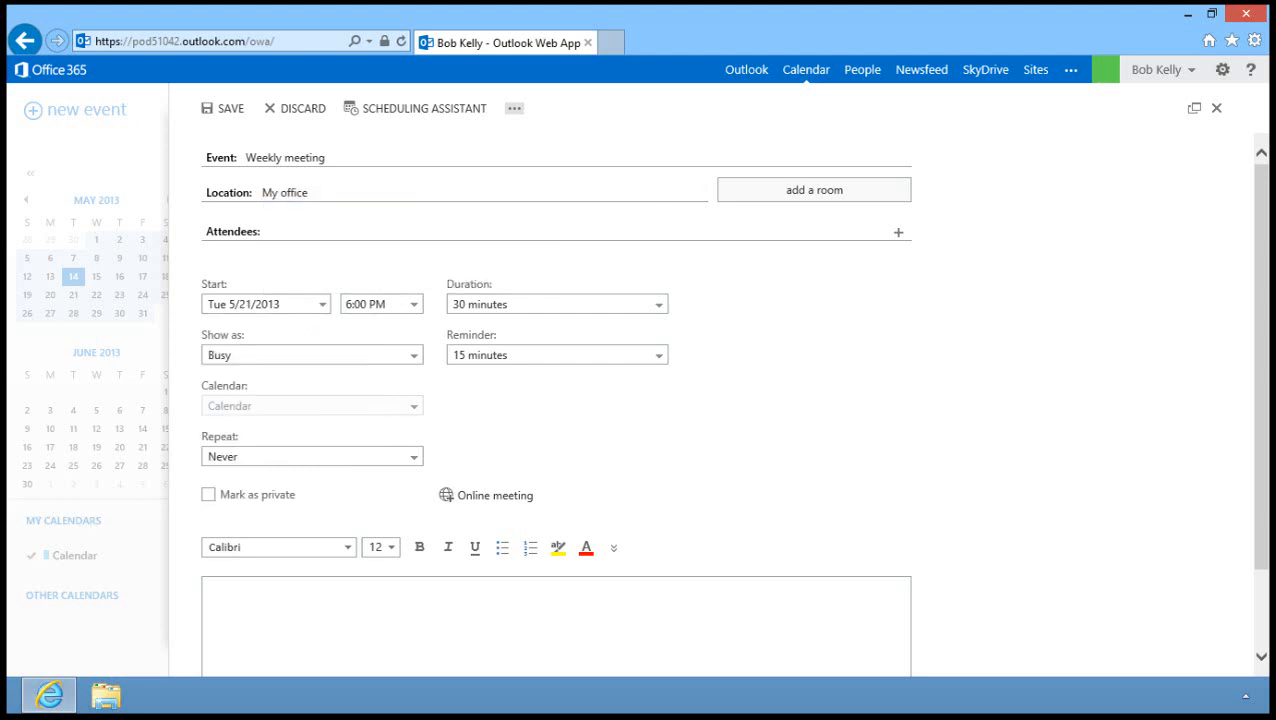
{"action": "left_click", "coordinate": [380, 304]}
{"action": "scroll", "coordinate": [380, 430], "scroll_direction": "up", "scroll_amount": 5}
{"action": "left_click", "coordinate": [376, 413]}
{"action": "left_click", "coordinate": [312, 456]}
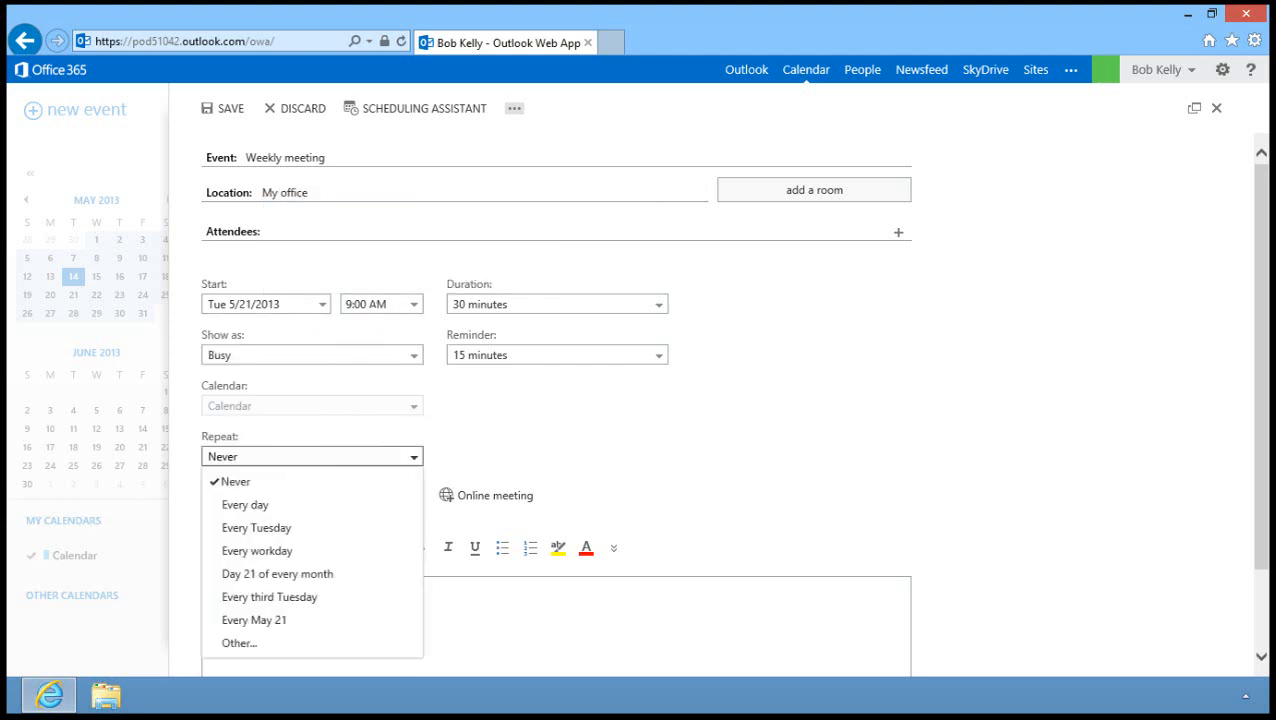
{"action": "left_click", "coordinate": [257, 528]}
{"action": "key", "text": "ctrl+s"}
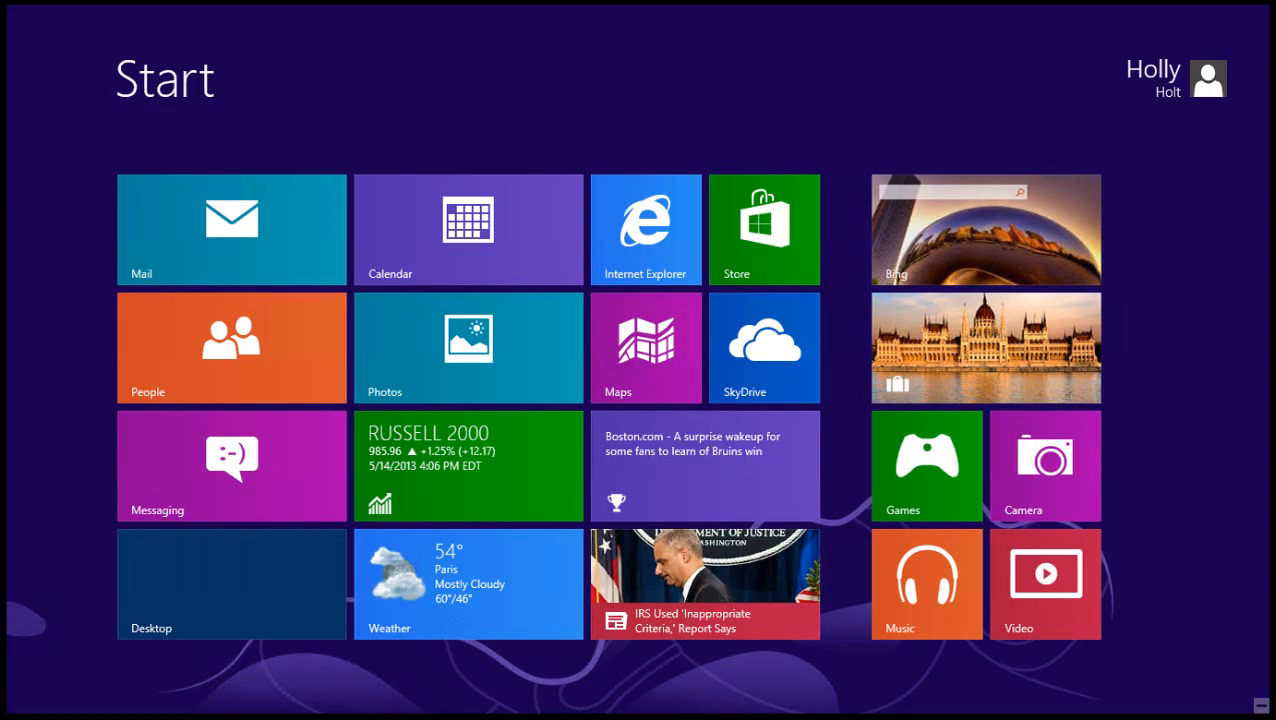
Go to the Windows desktop from the Start screen.
{"action": "left_click", "coordinate": [262, 568]}
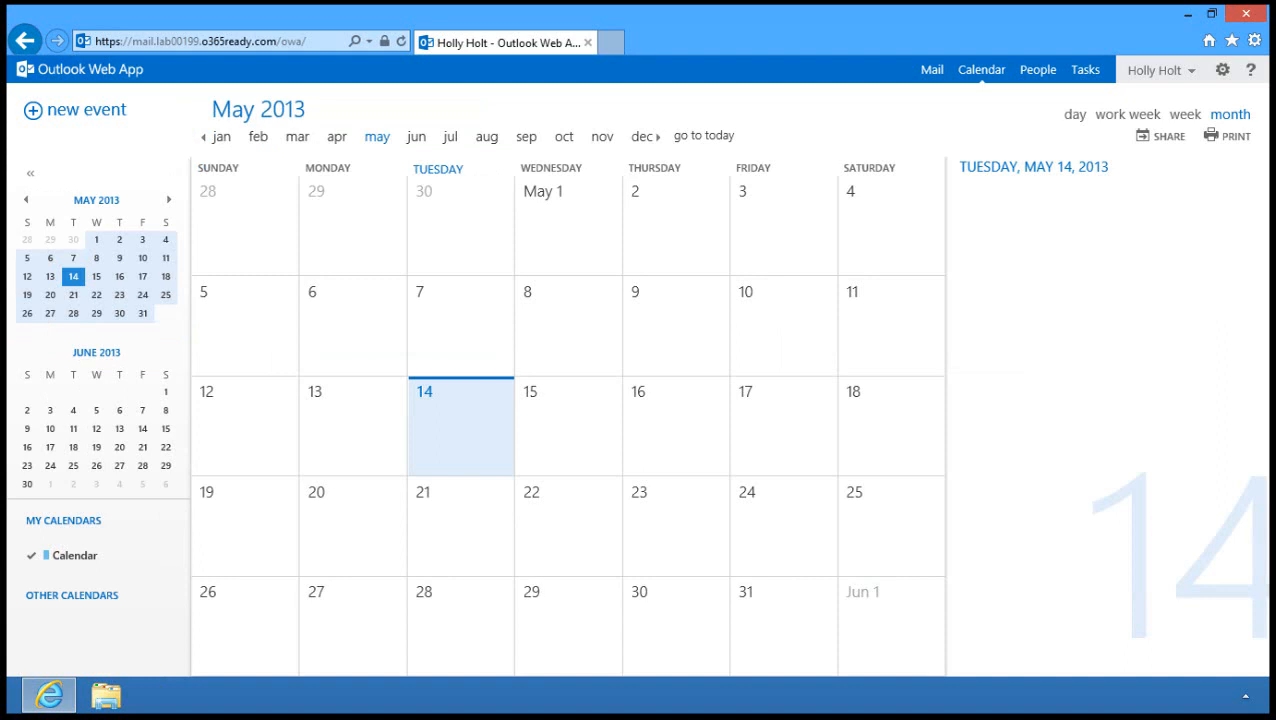
Start a new meeting and add the migrated colleague as an attendee.
{"action": "key", "text": "ctrl+n"}
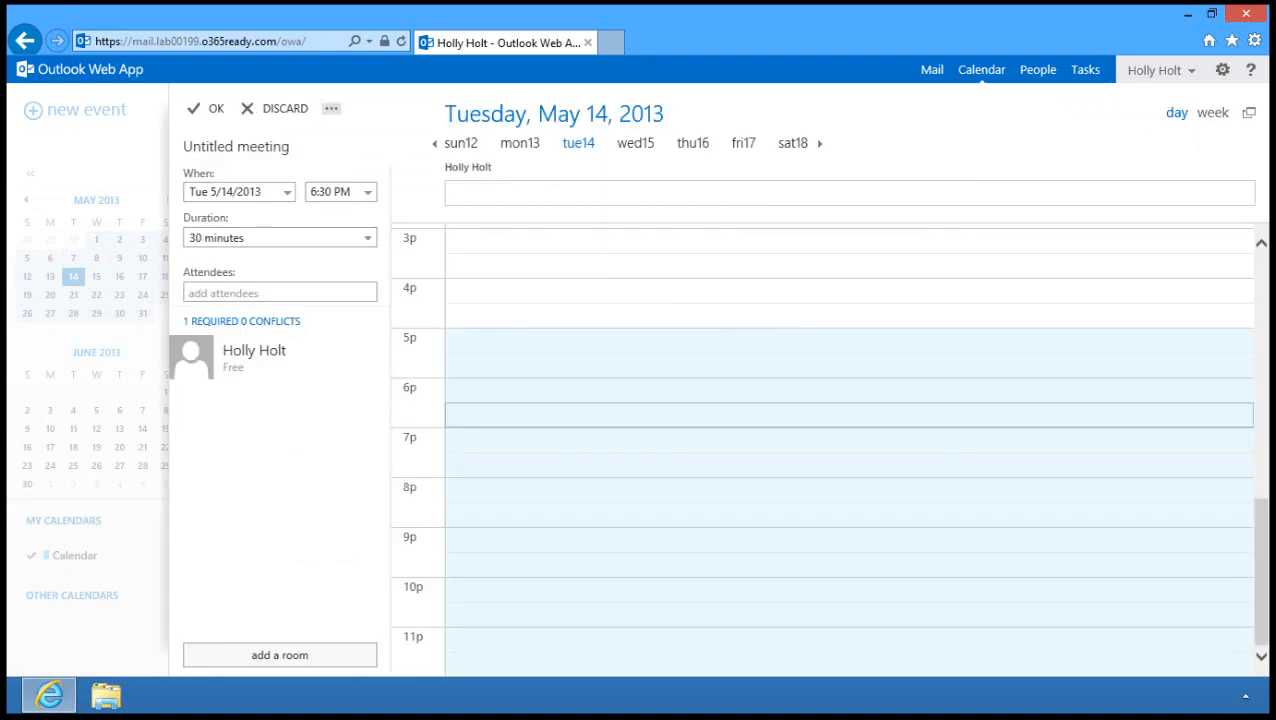
{"action": "key", "text": "Escape"}
{"action": "left_click", "coordinate": [240, 292]}
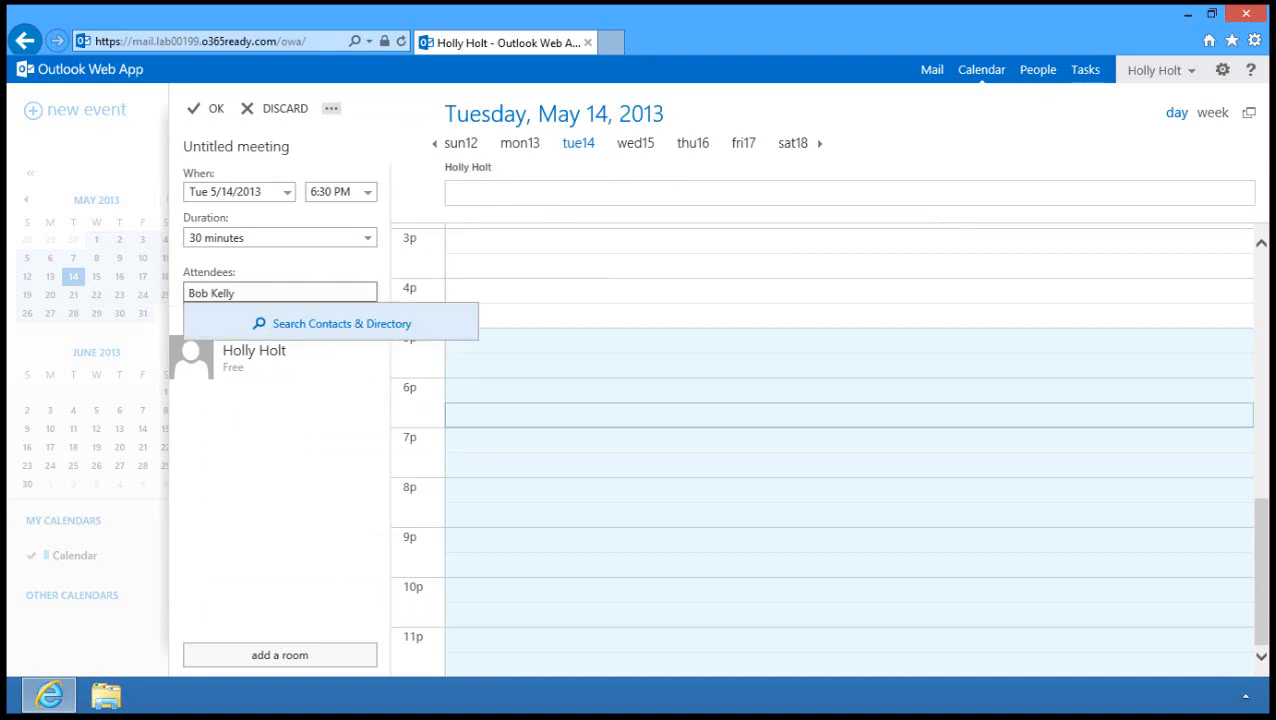
{"action": "key", "text": "Return"}
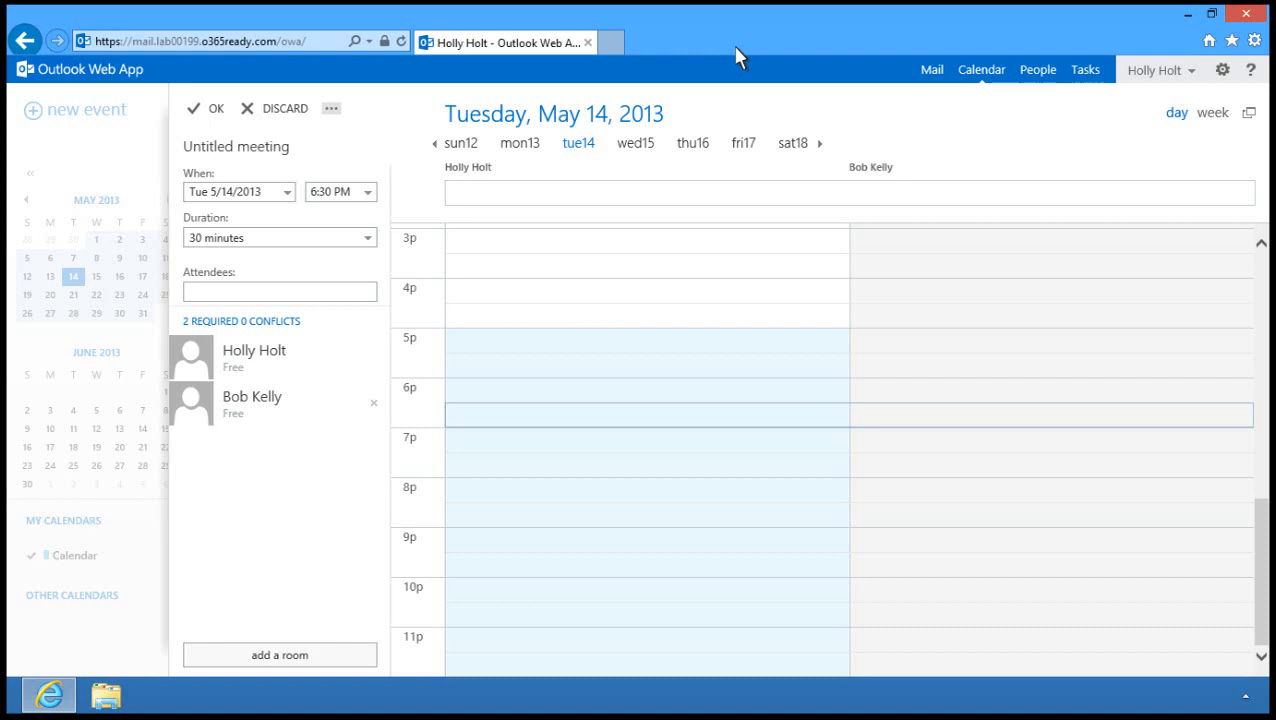
Set the meeting for Tuesday 5/21/2013 starting at 9:00 AM.
{"action": "left_click", "coordinate": [287, 191]}
{"action": "left_click", "coordinate": [249, 316]}
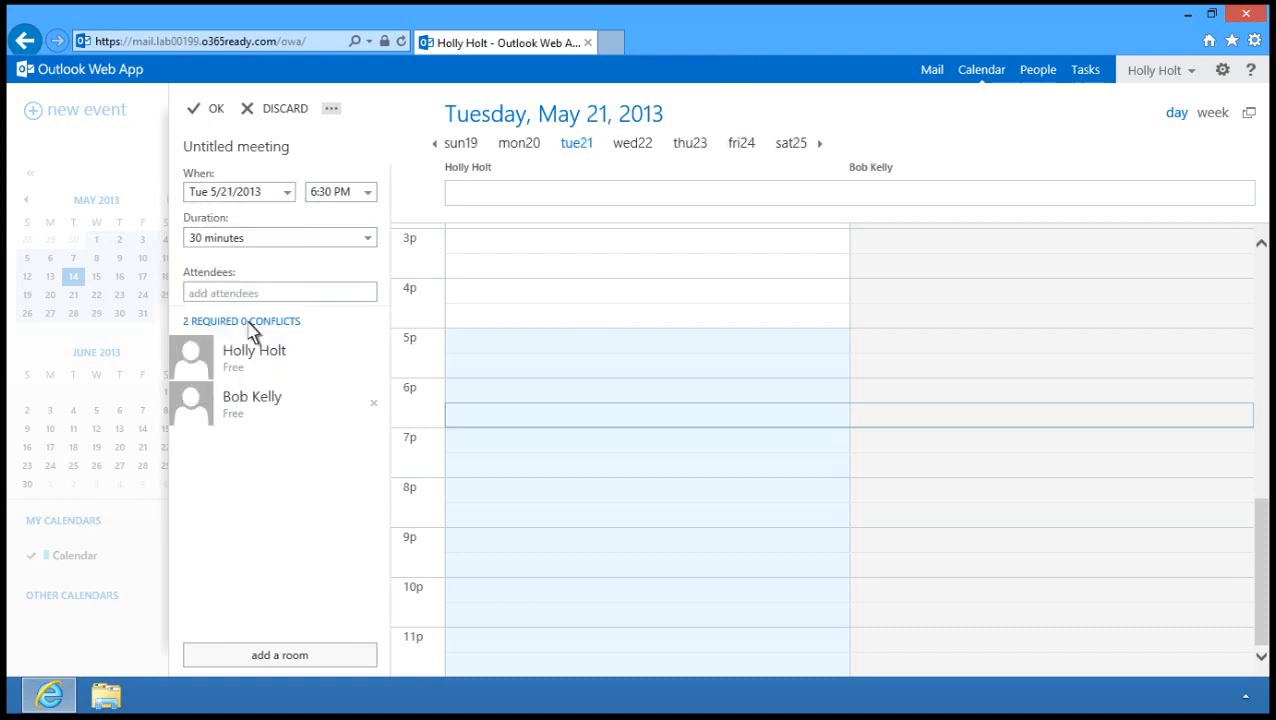
{"action": "left_click", "coordinate": [370, 195]}
{"action": "scroll", "coordinate": [378, 222], "scroll_direction": "up", "scroll_amount": 6}
{"action": "left_click", "coordinate": [345, 302]}
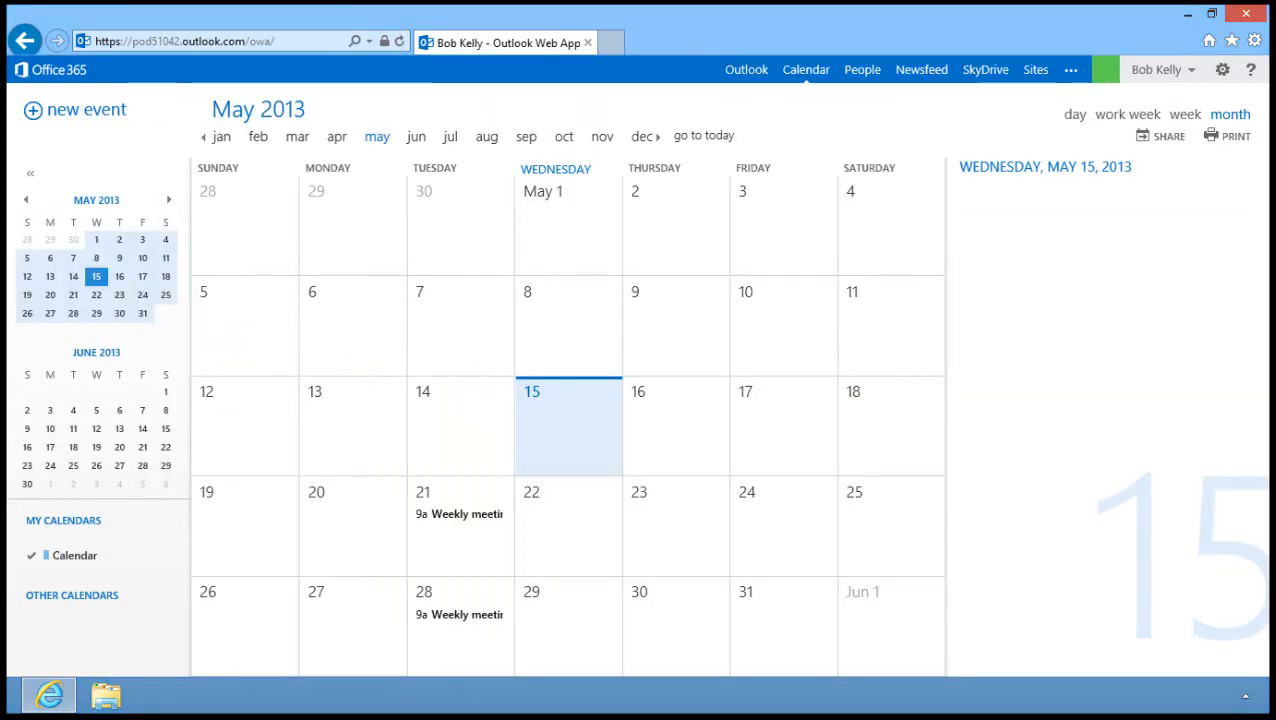
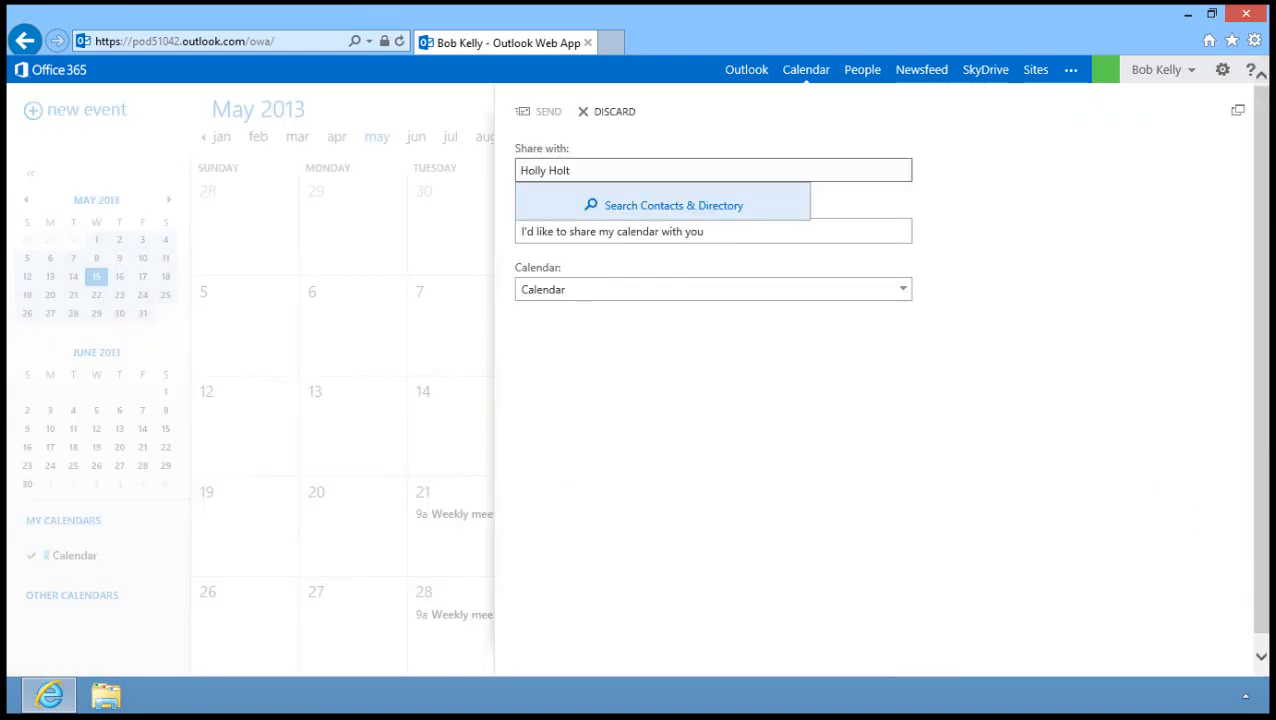
Add the on-premises colleague as sharing recipient, keeping Full details permission.
{"action": "key", "text": "Return"}
{"action": "key", "text": "Return"}
{"action": "left_click", "coordinate": [821, 226]}
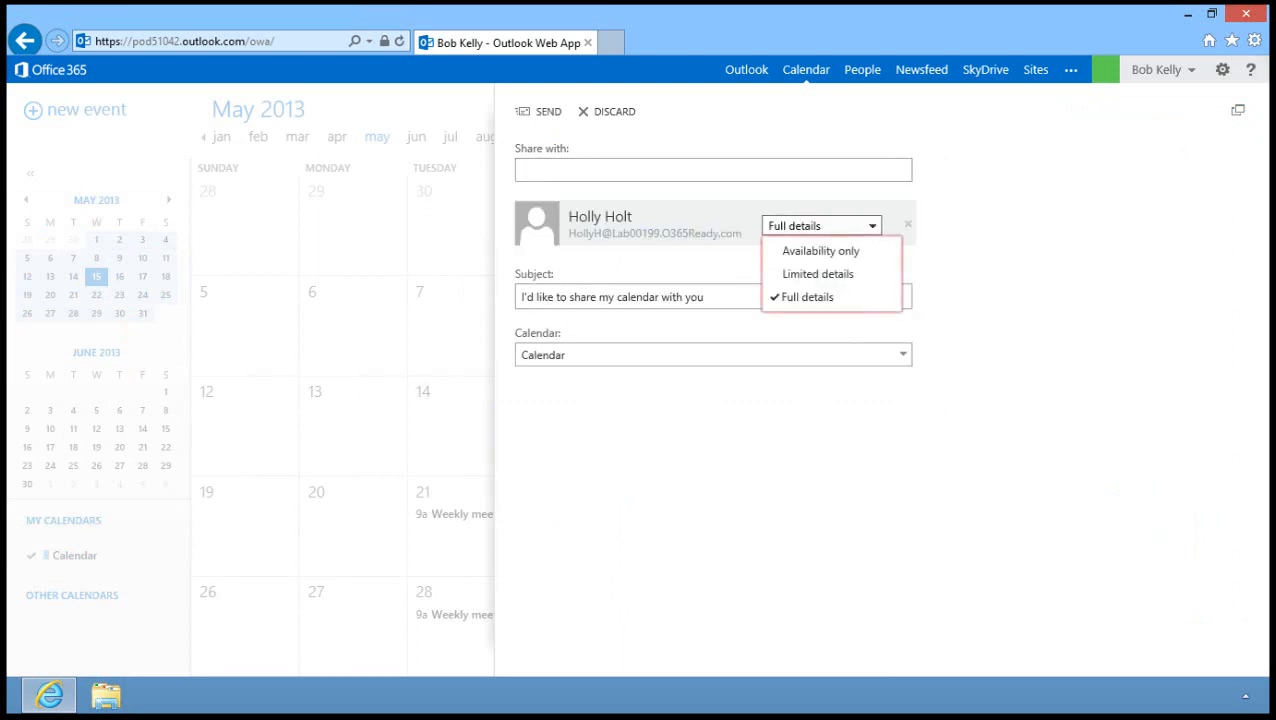
{"action": "key", "text": "Escape"}
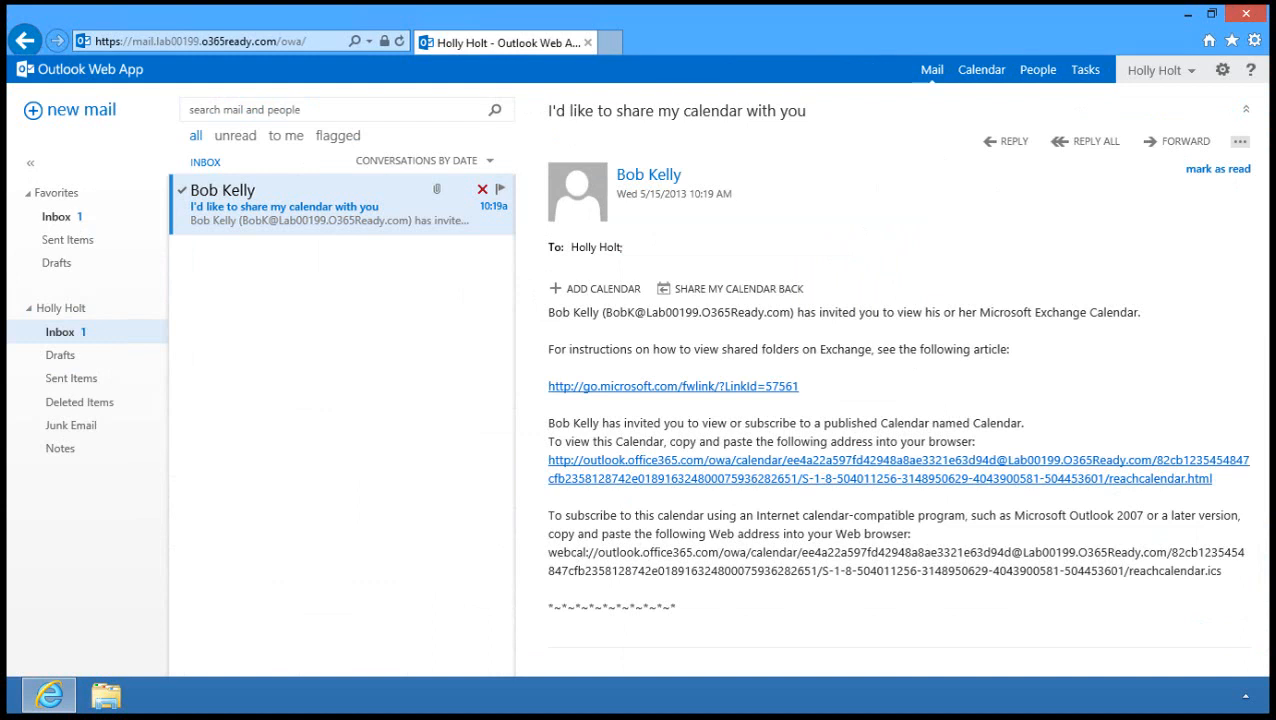
Add the shared calendar from the sharing invitation email.
{"action": "left_click", "coordinate": [981, 72]}
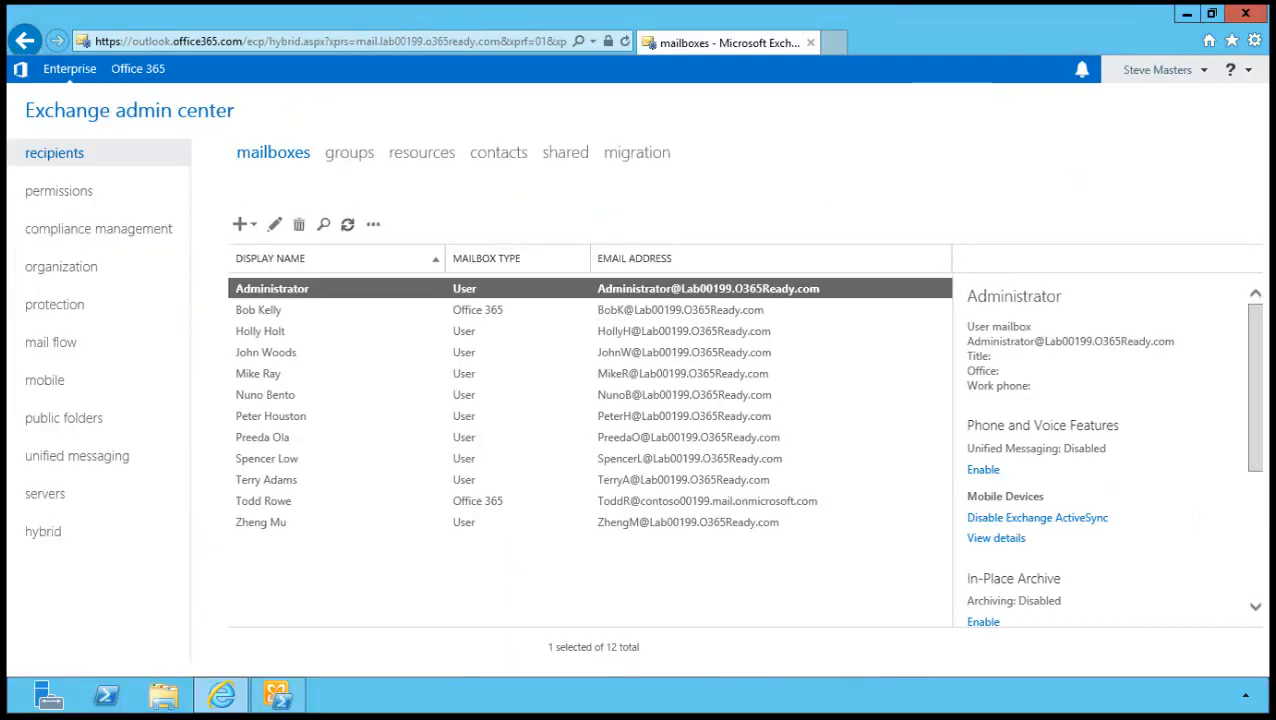
Choose a cloud-based in-place archive at contoso00199.mail.onmicrosoft.com for the third mailbox.
{"action": "left_click", "coordinate": [262, 331]}
{"action": "left_click", "coordinate": [983, 614]}
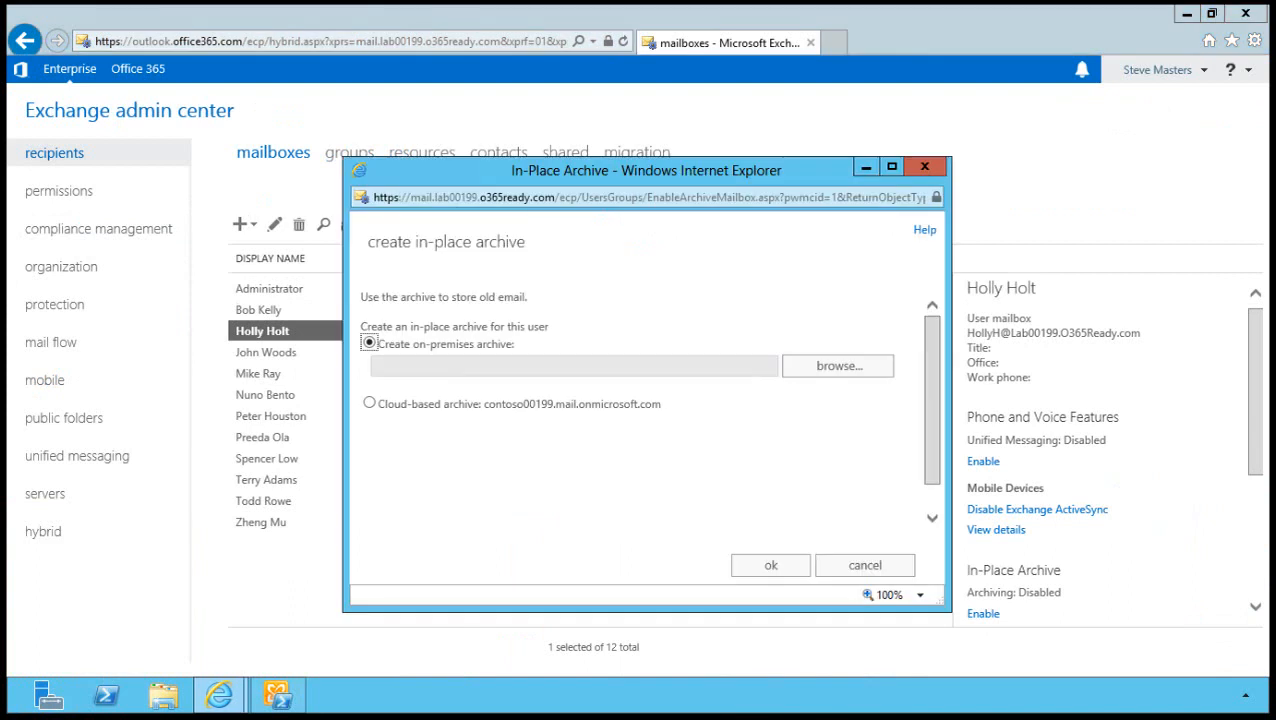
{"action": "left_click", "coordinate": [369, 403]}
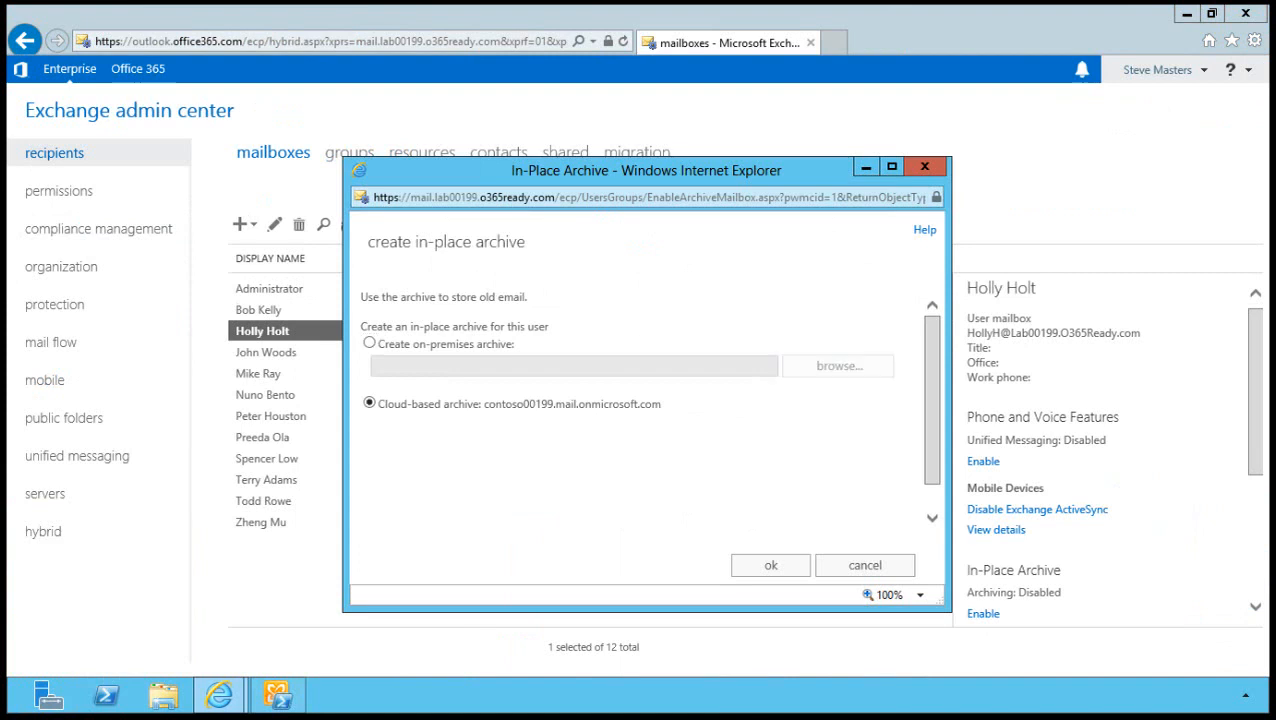
{"action": "left_click", "coordinate": [369, 343]}
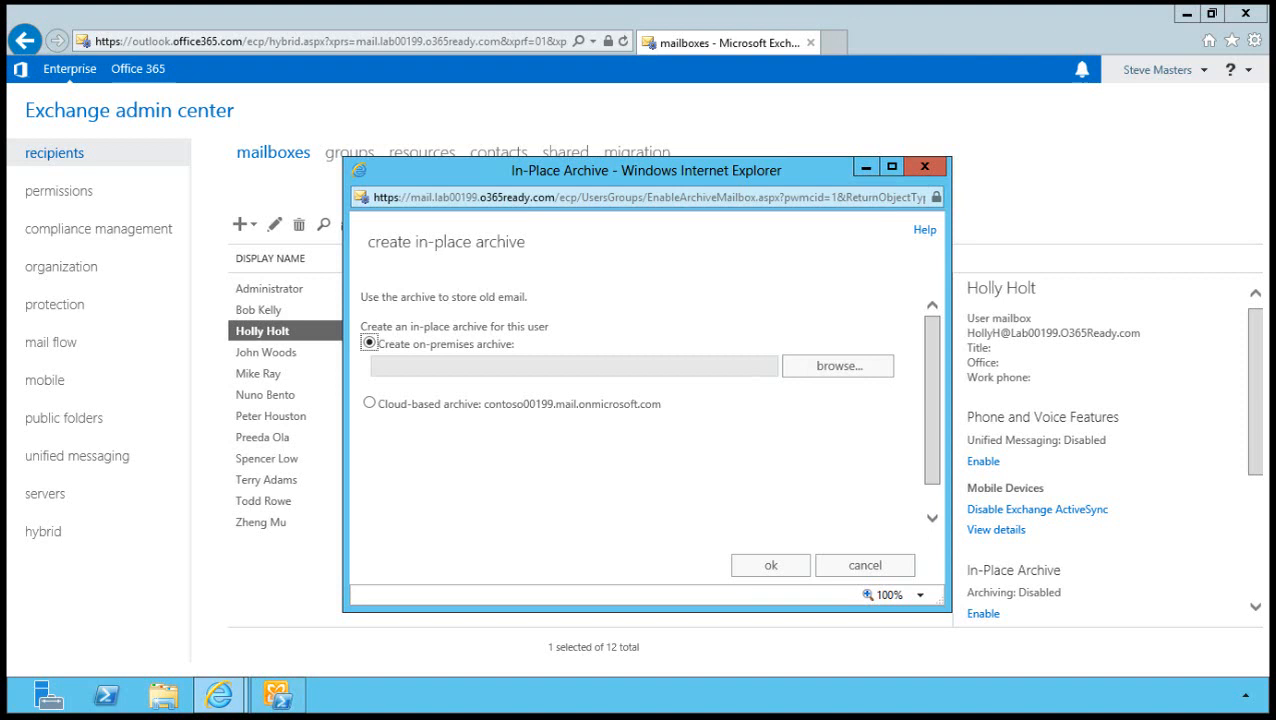
{"action": "left_click", "coordinate": [865, 566]}
{"action": "left_click", "coordinate": [369, 403]}
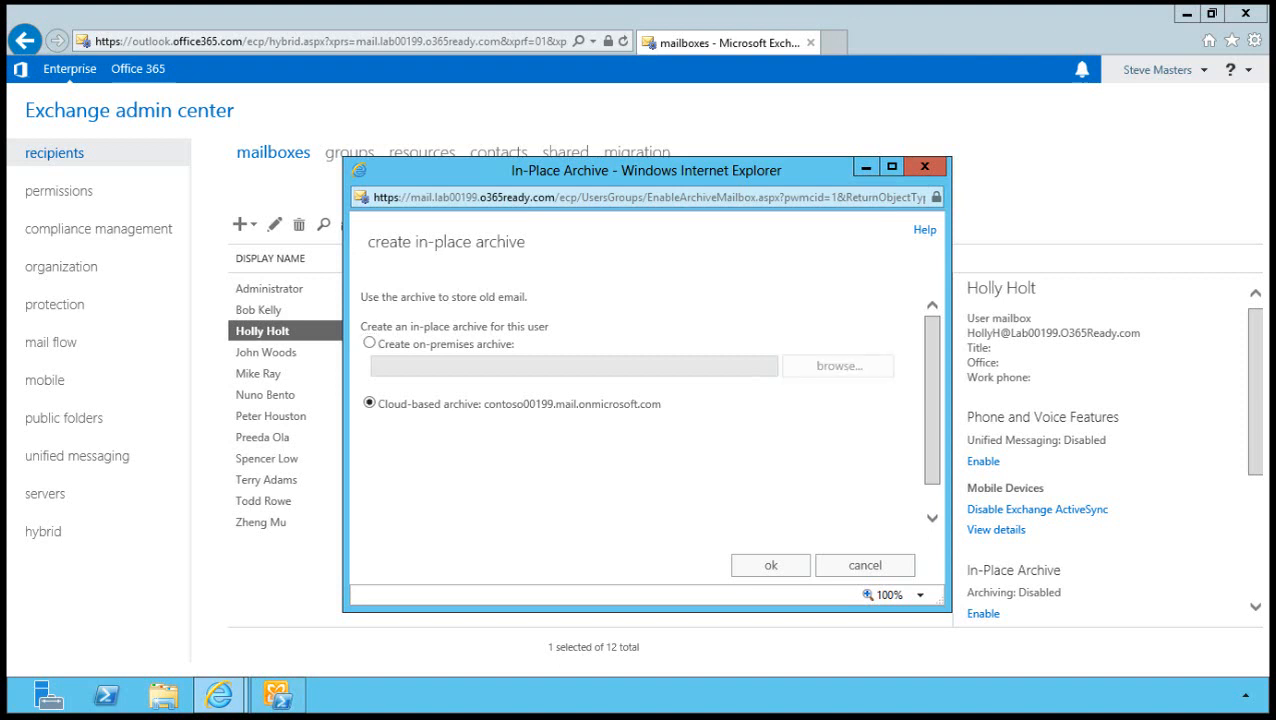